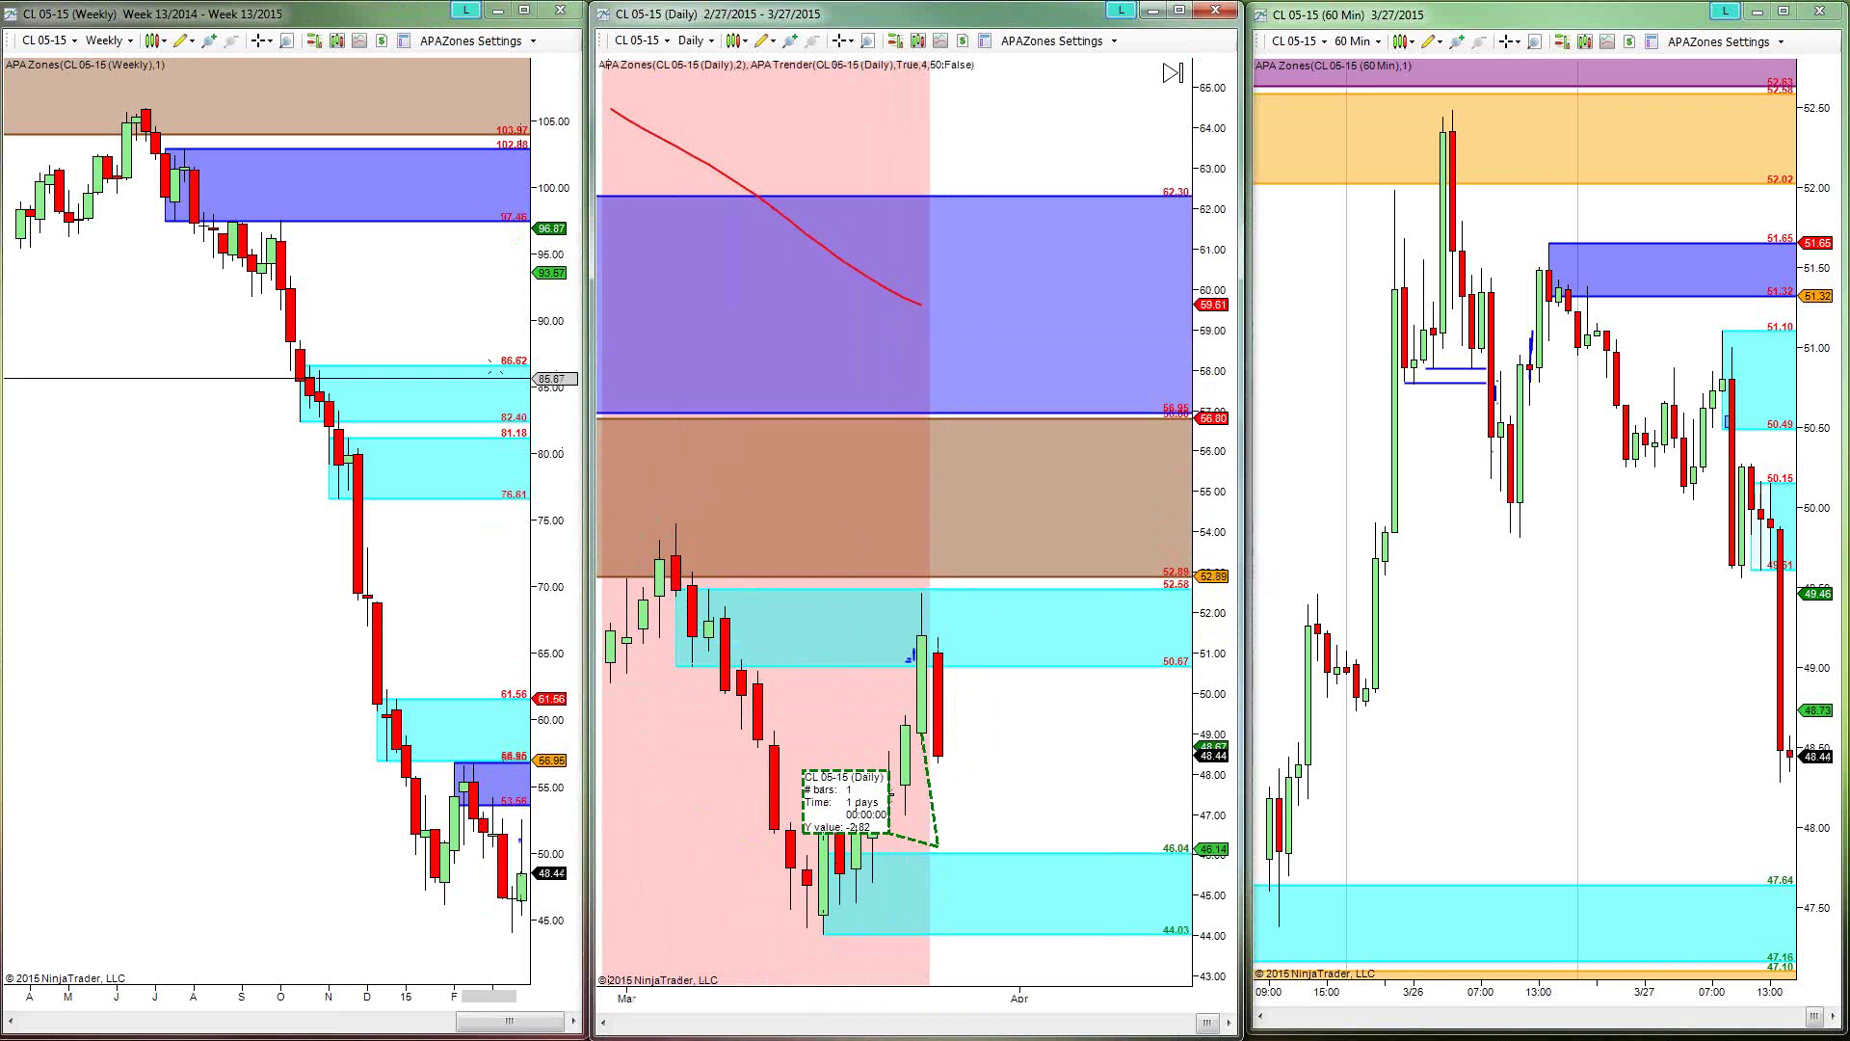
Switch the linked charts from CL 05-15 to ES 06-15 Globex, dismissing the DX 06-15 load errors.
left_click(325, 27)
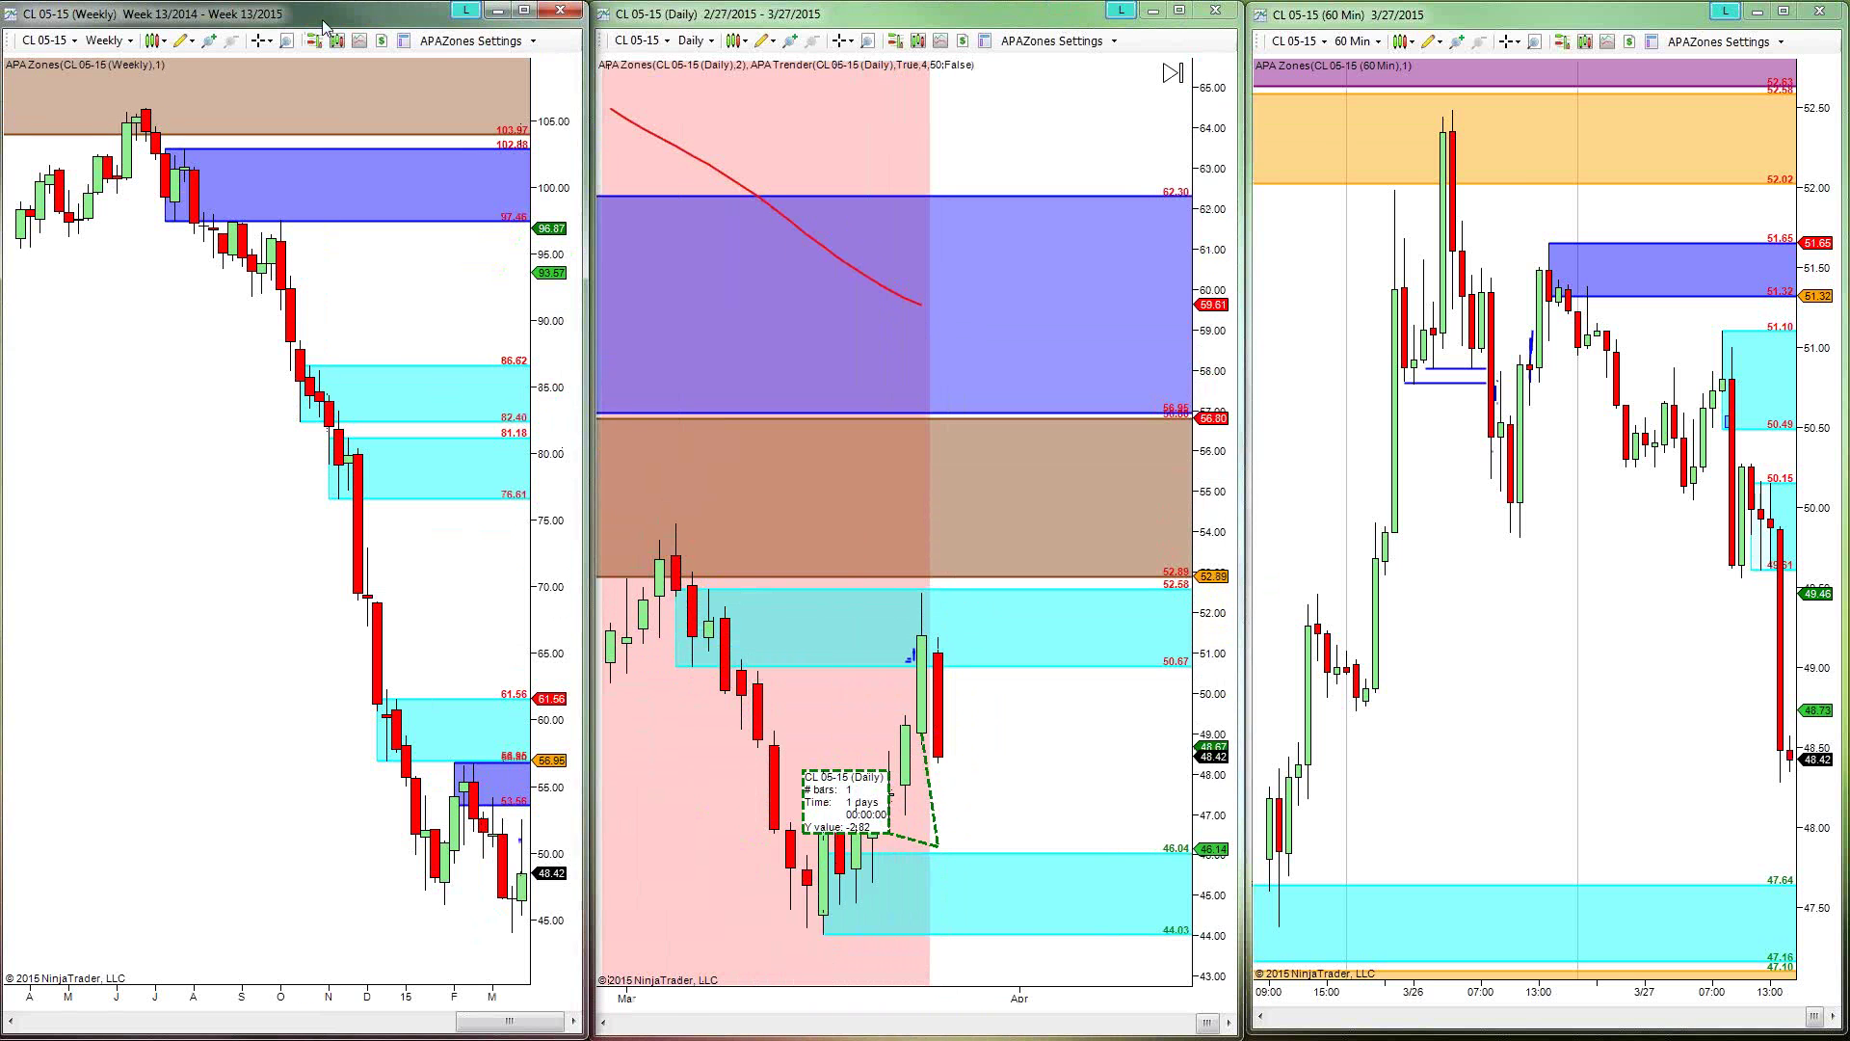
left_click(45, 40)
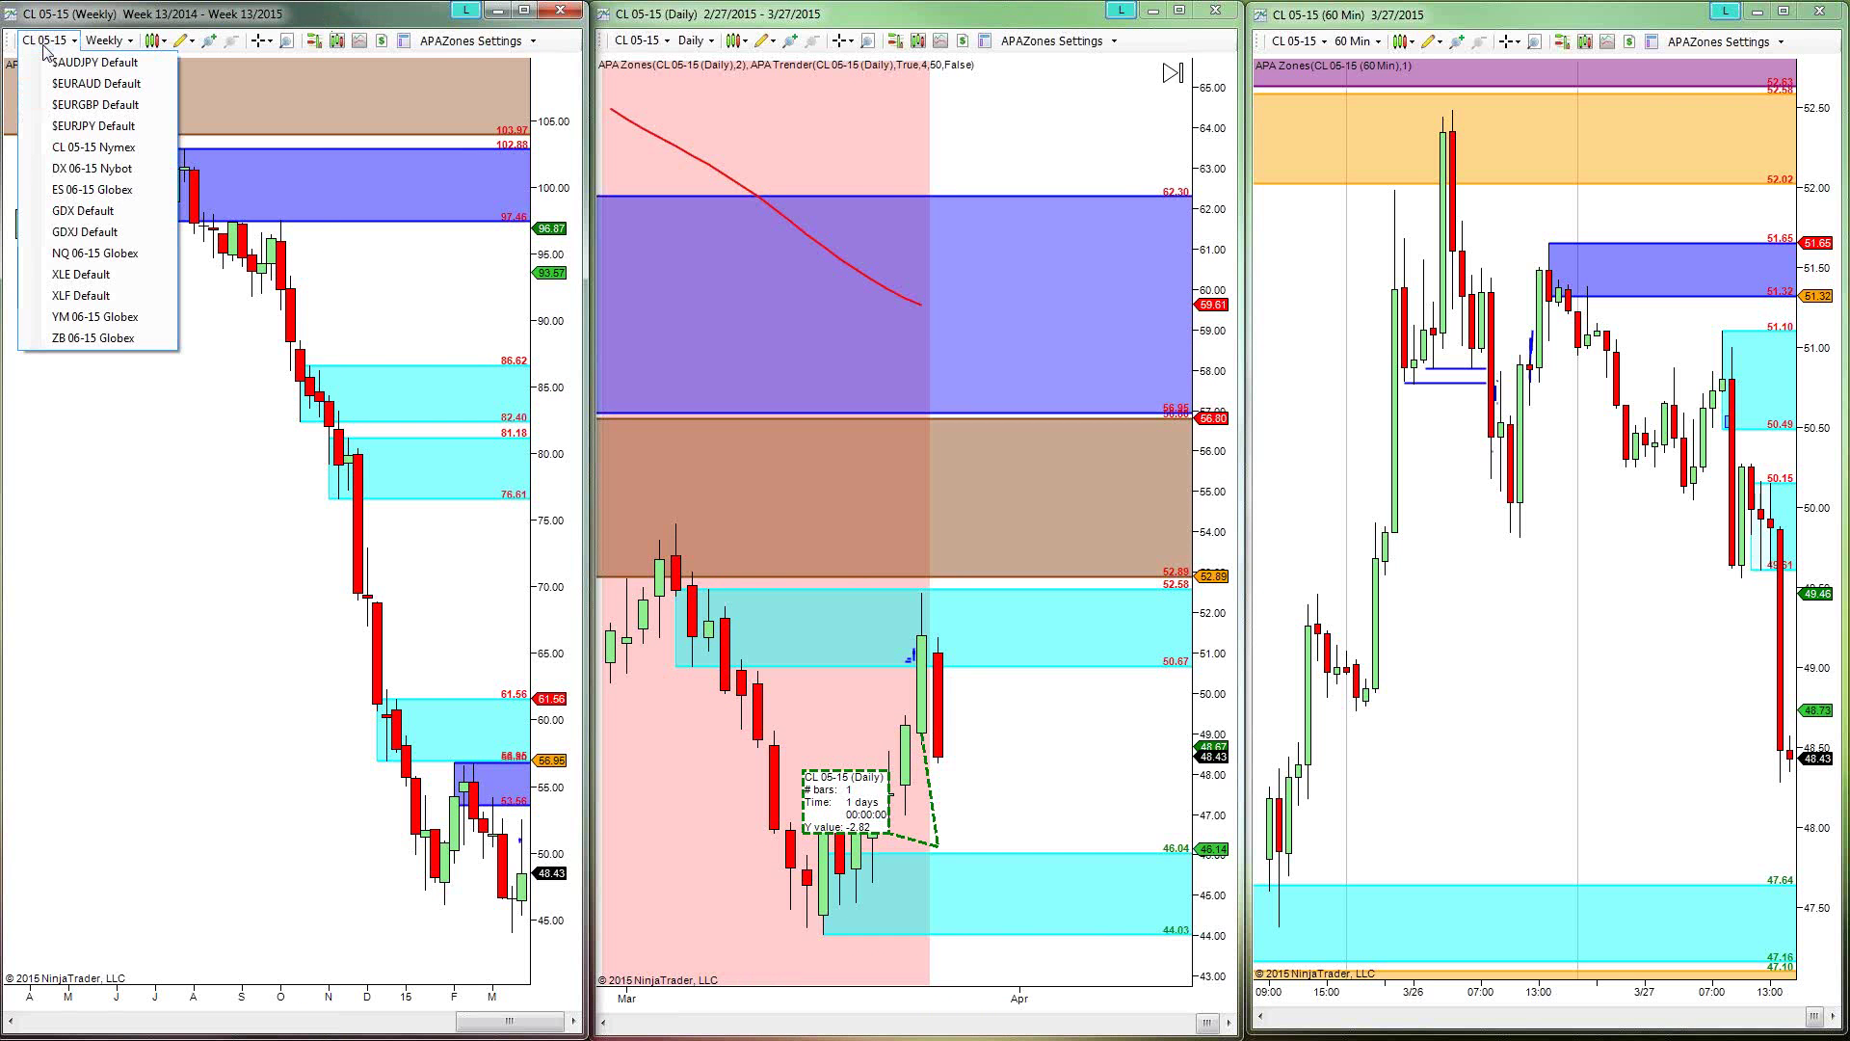
left_click(81, 169)
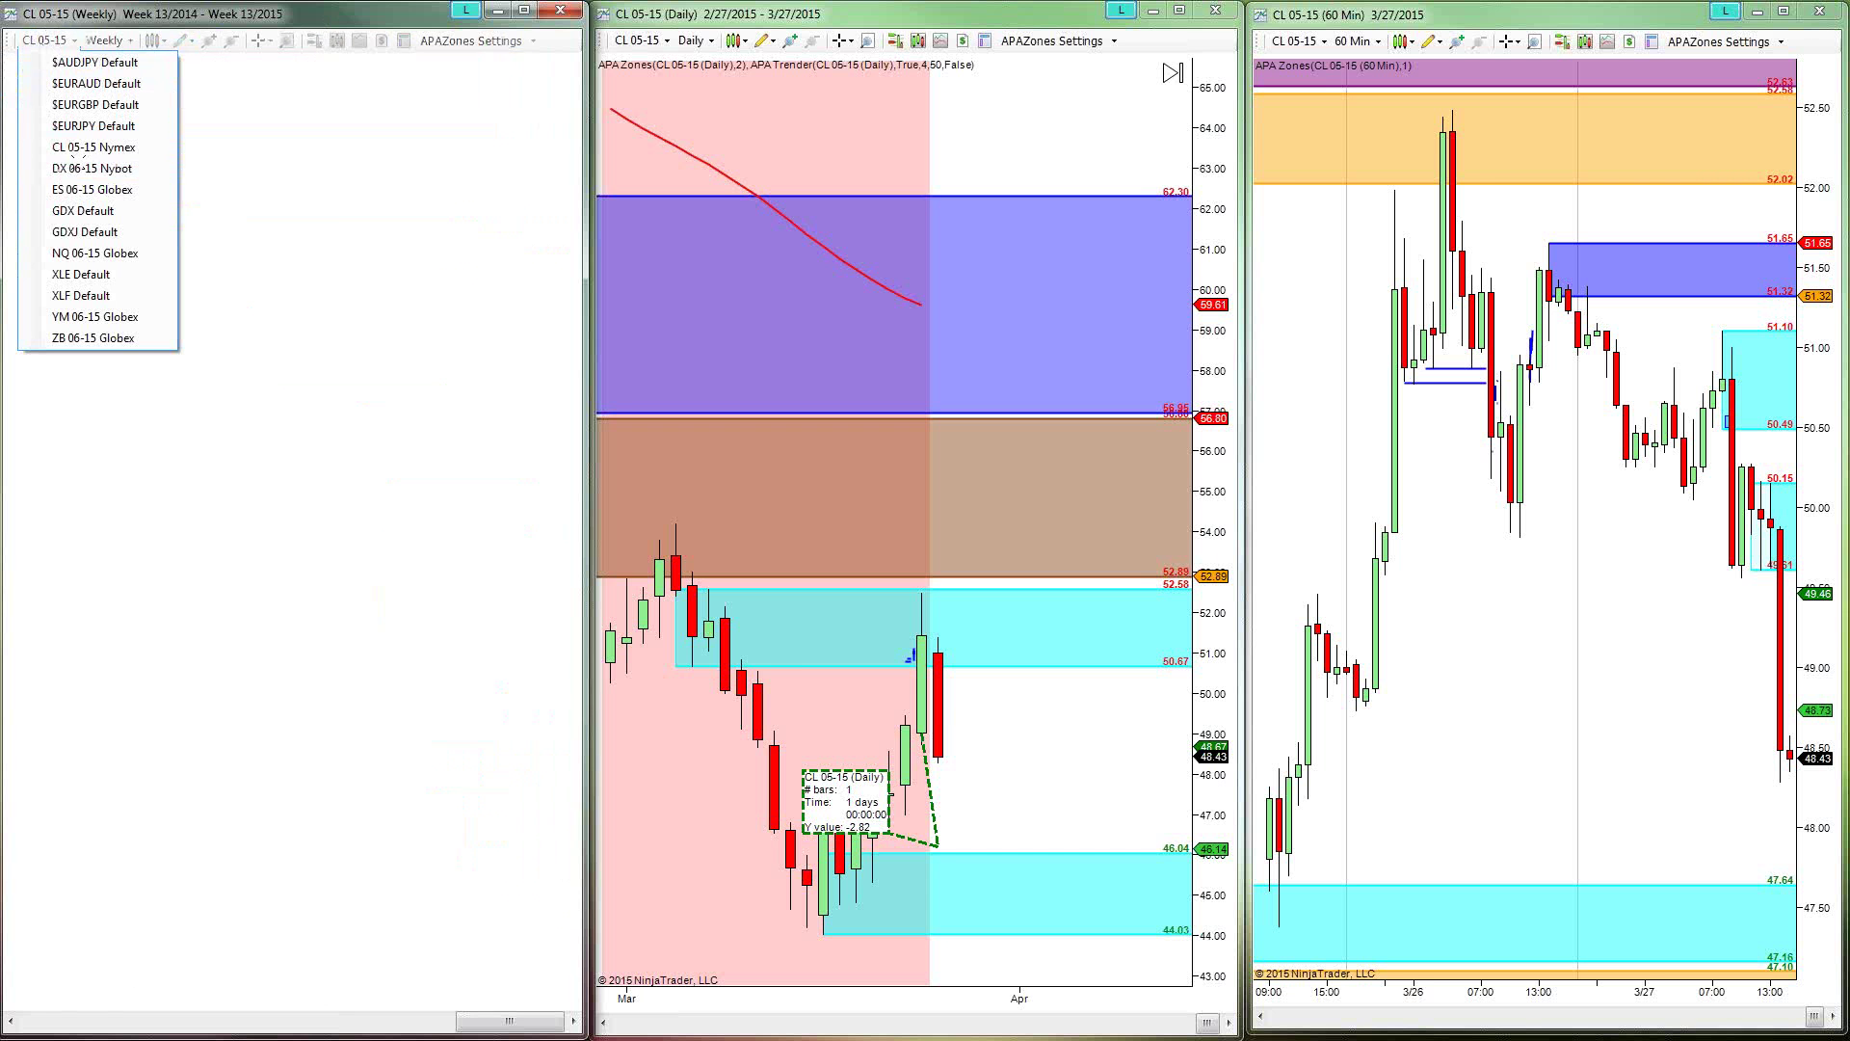
left_click(911, 581)
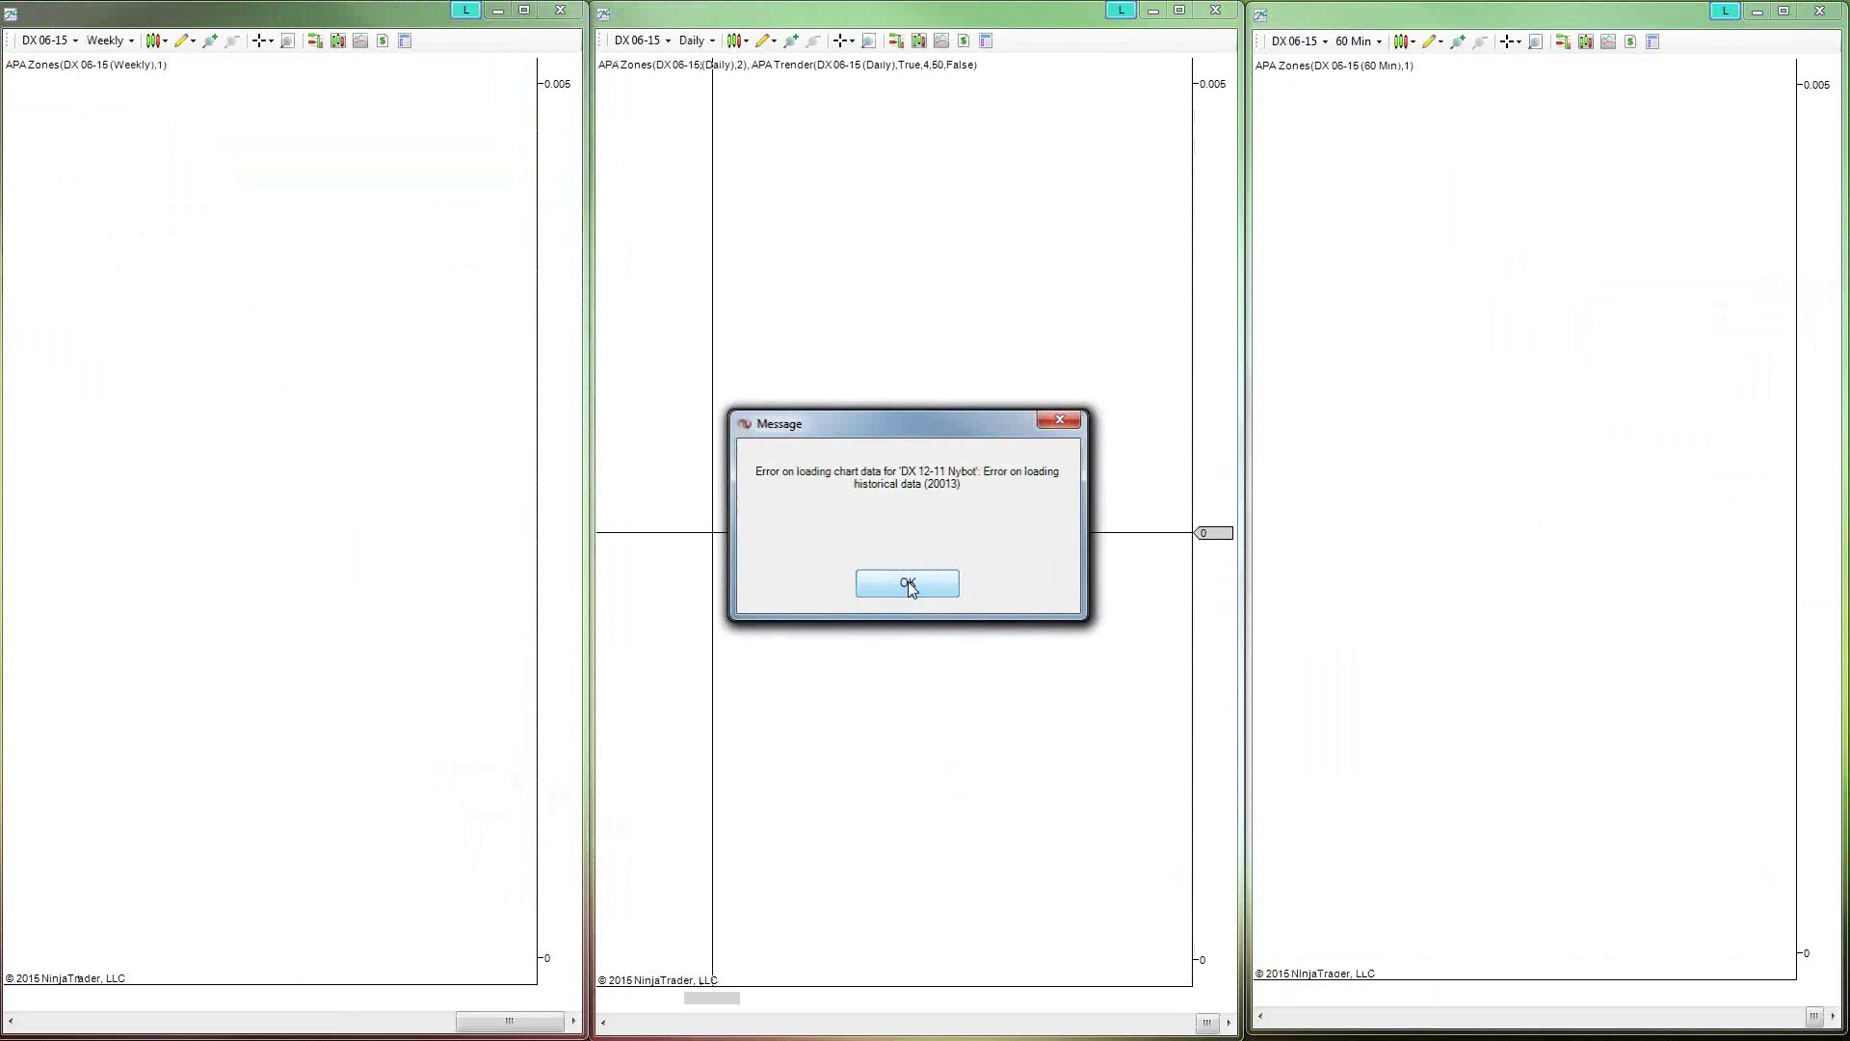
left_click(945, 596)
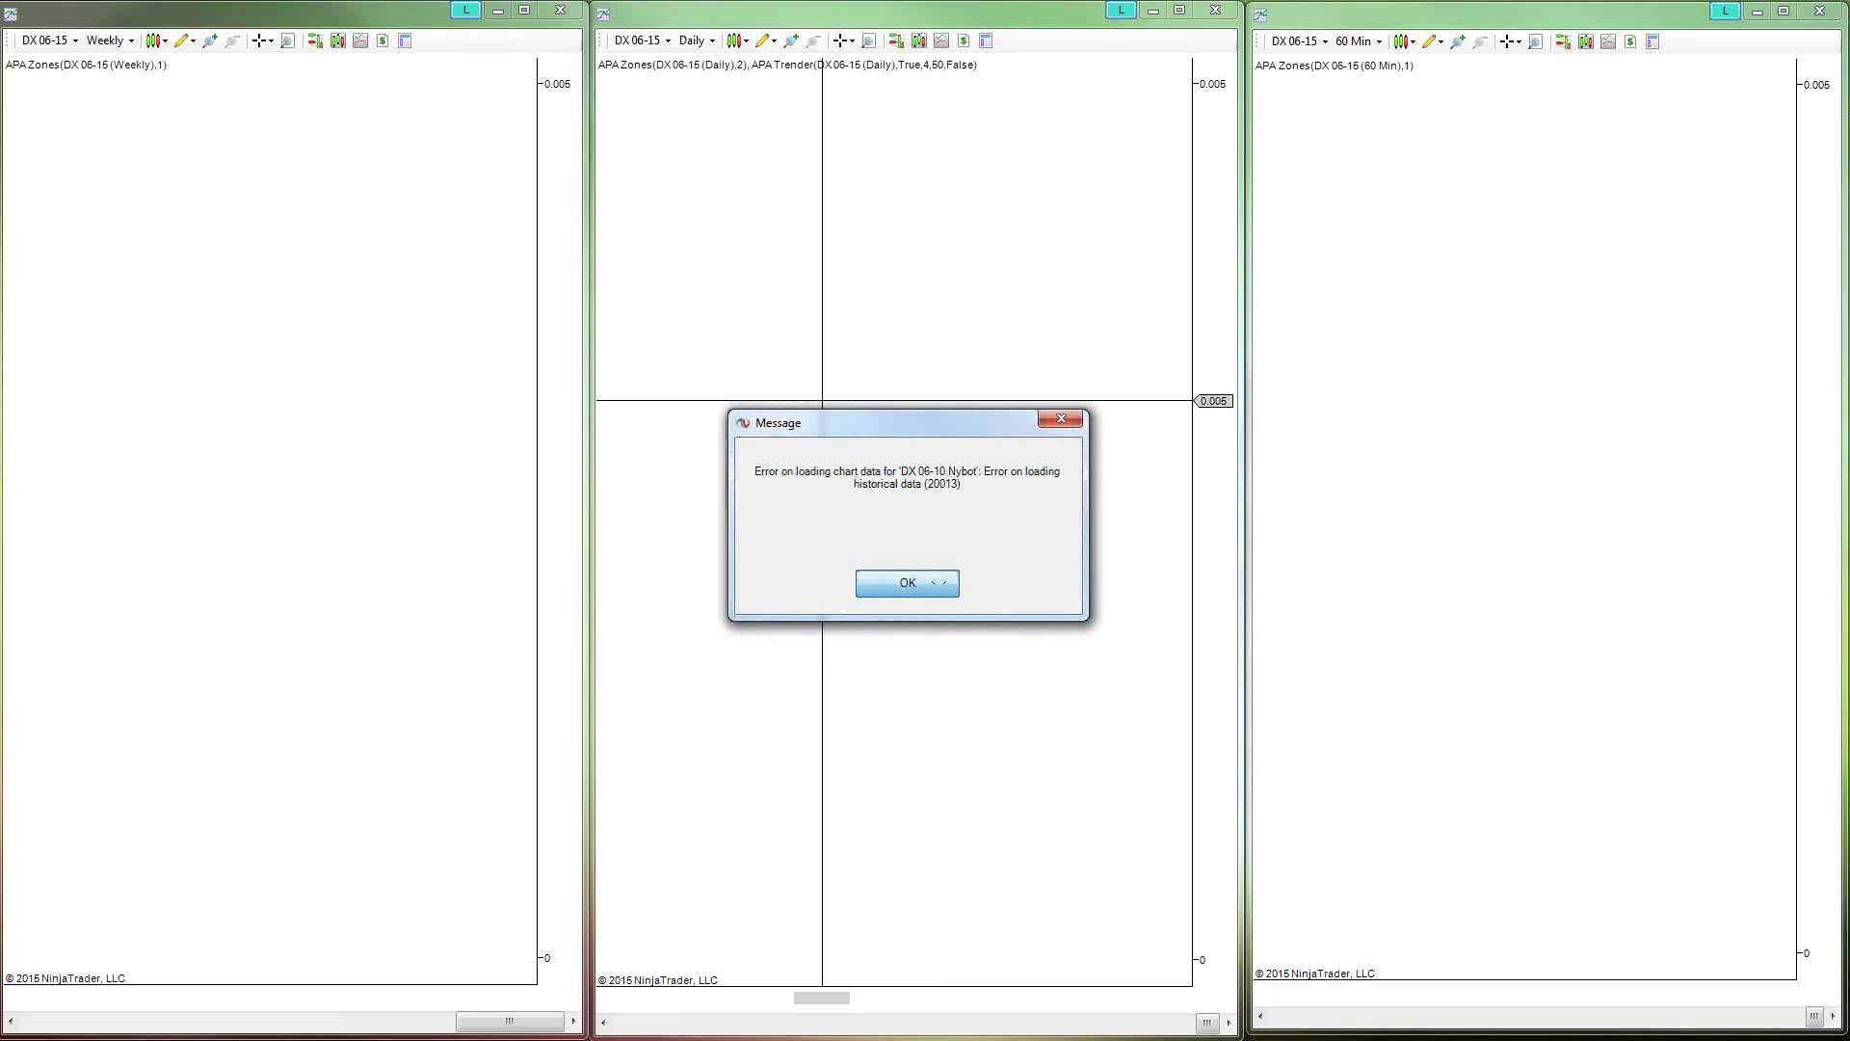
left_click(943, 595)
left_click(56, 42)
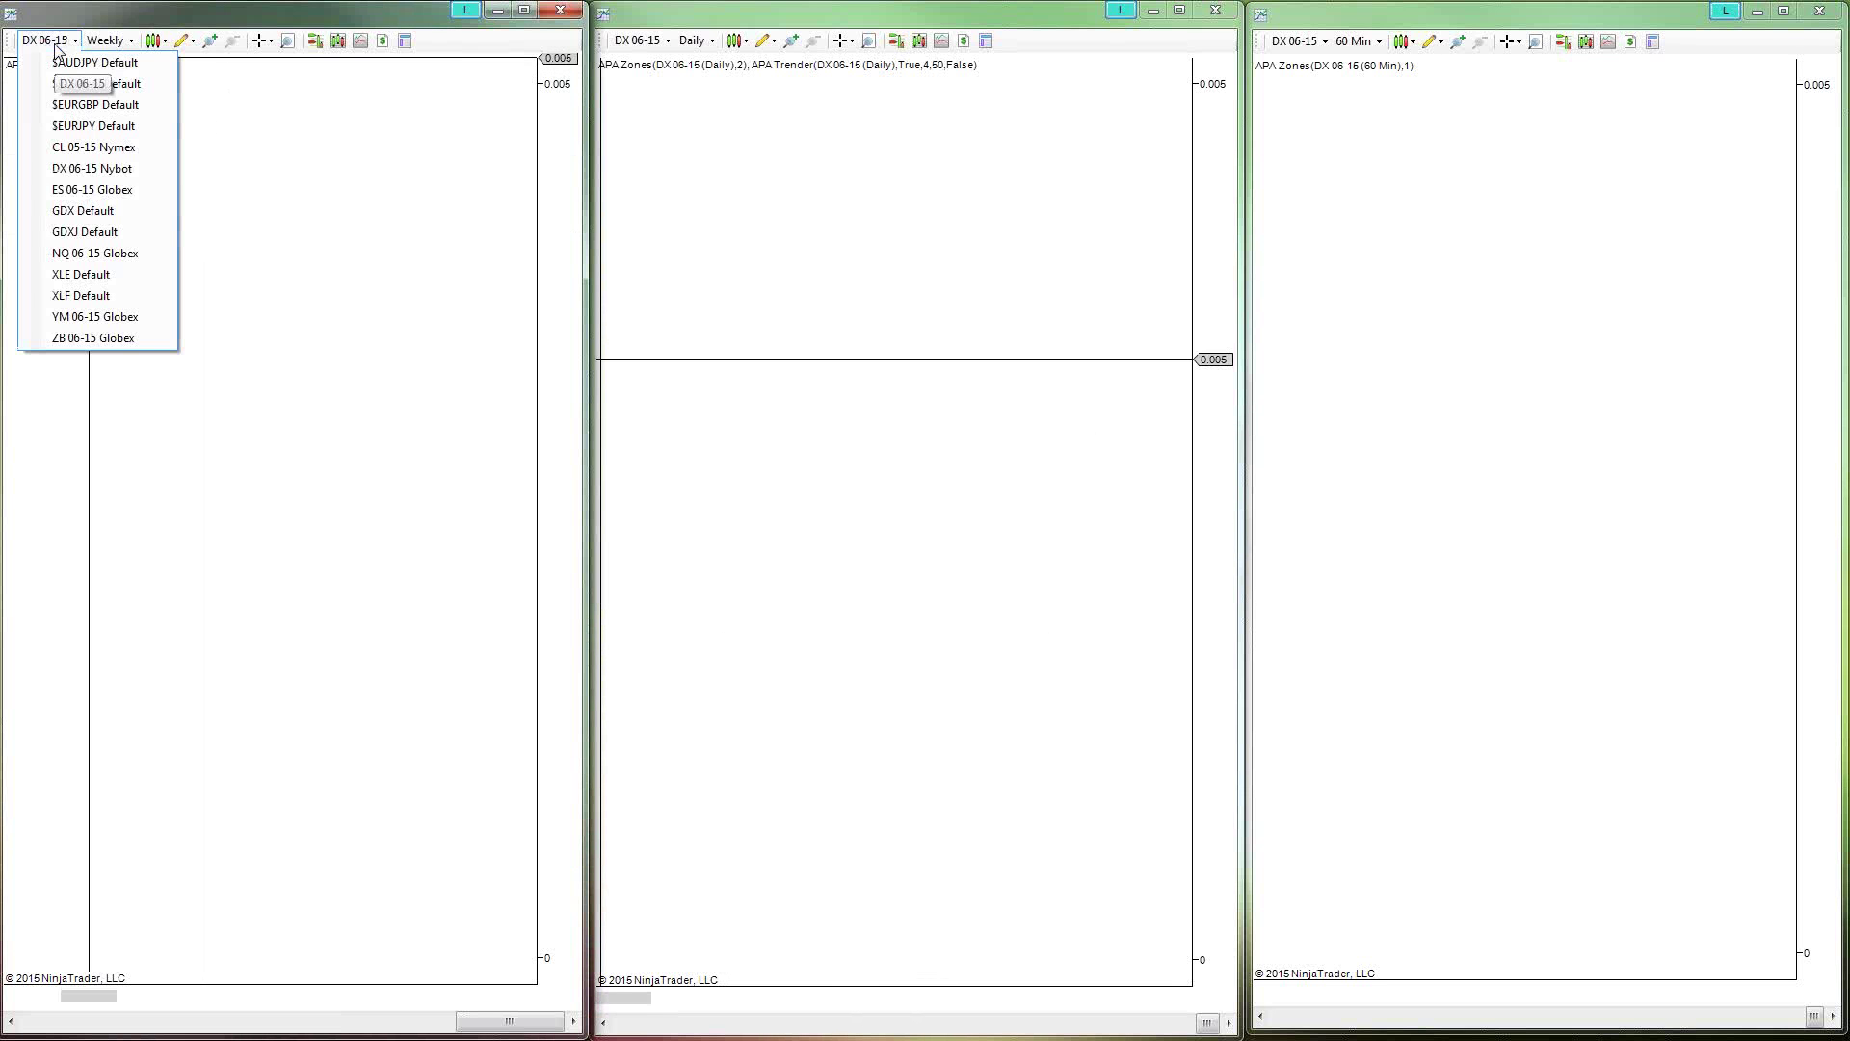
left_click(86, 190)
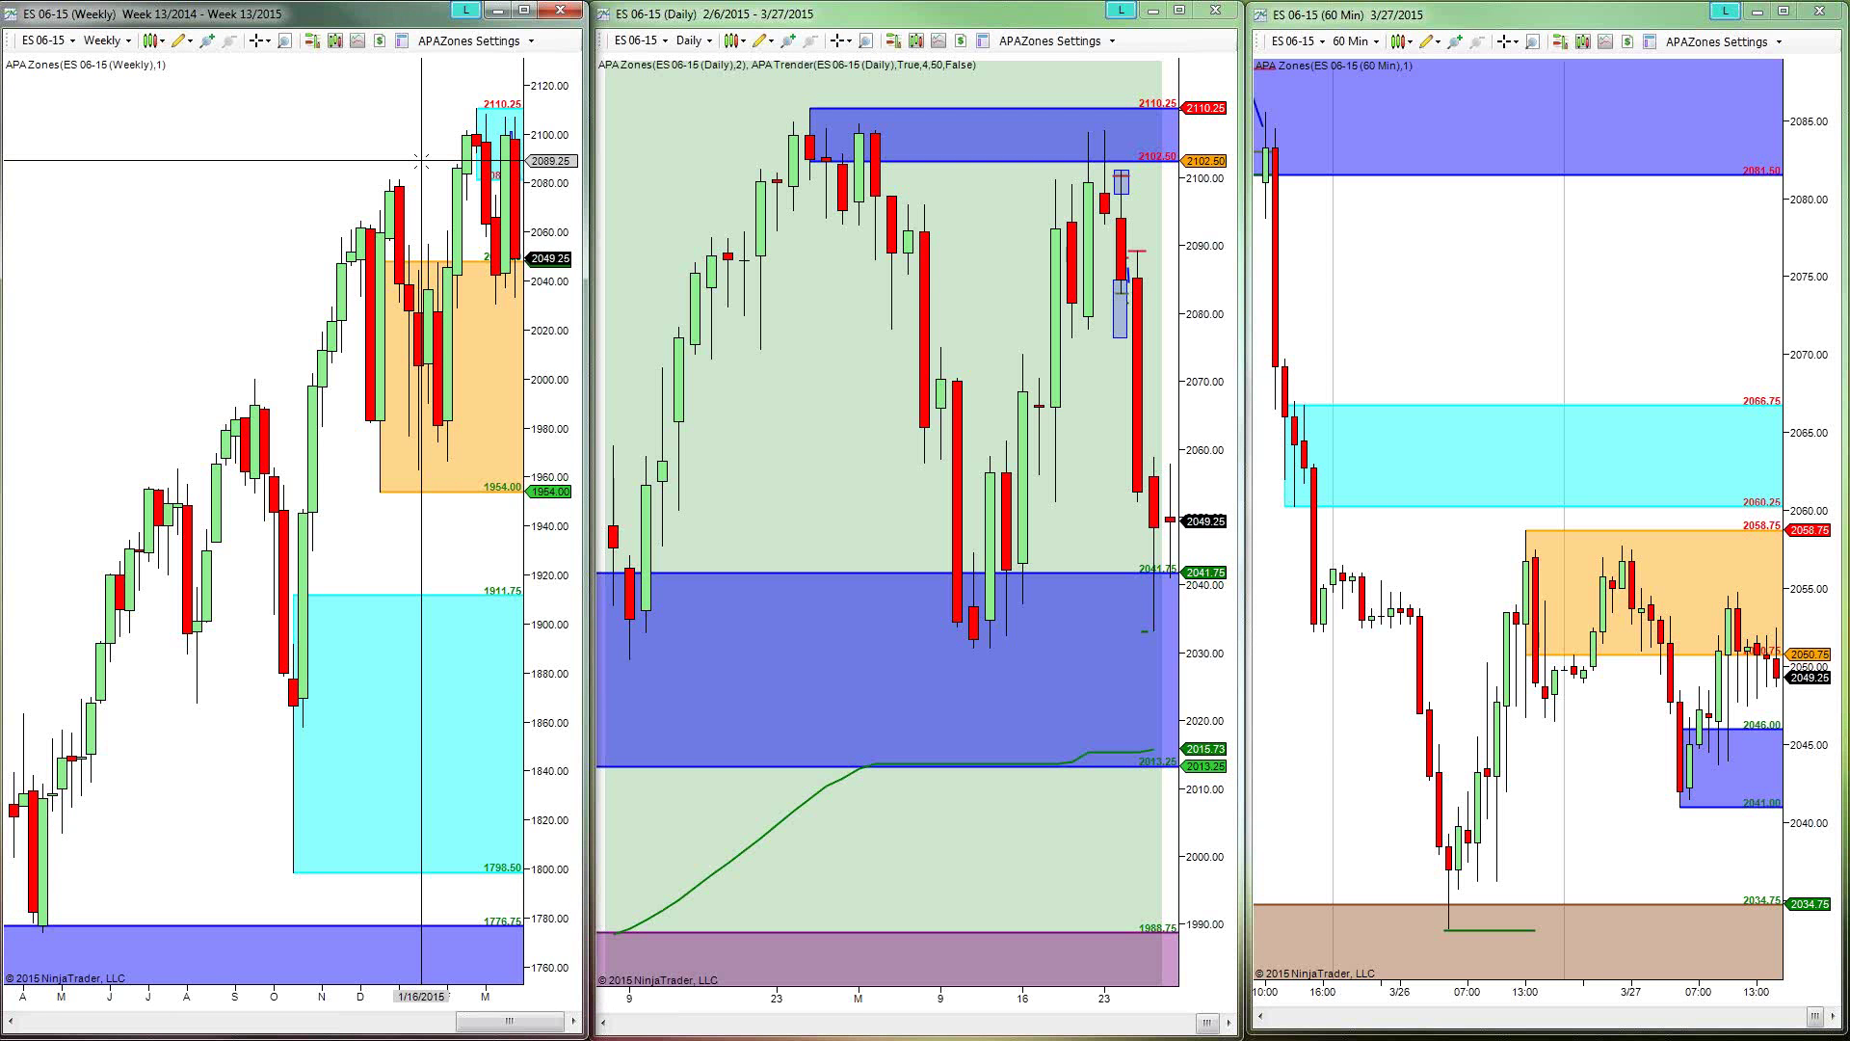
Scroll the weekly, daily and 60-minute ES 06-15 charts forward to open blank space past the latest bars.
scroll(421, 161, "down", 10)
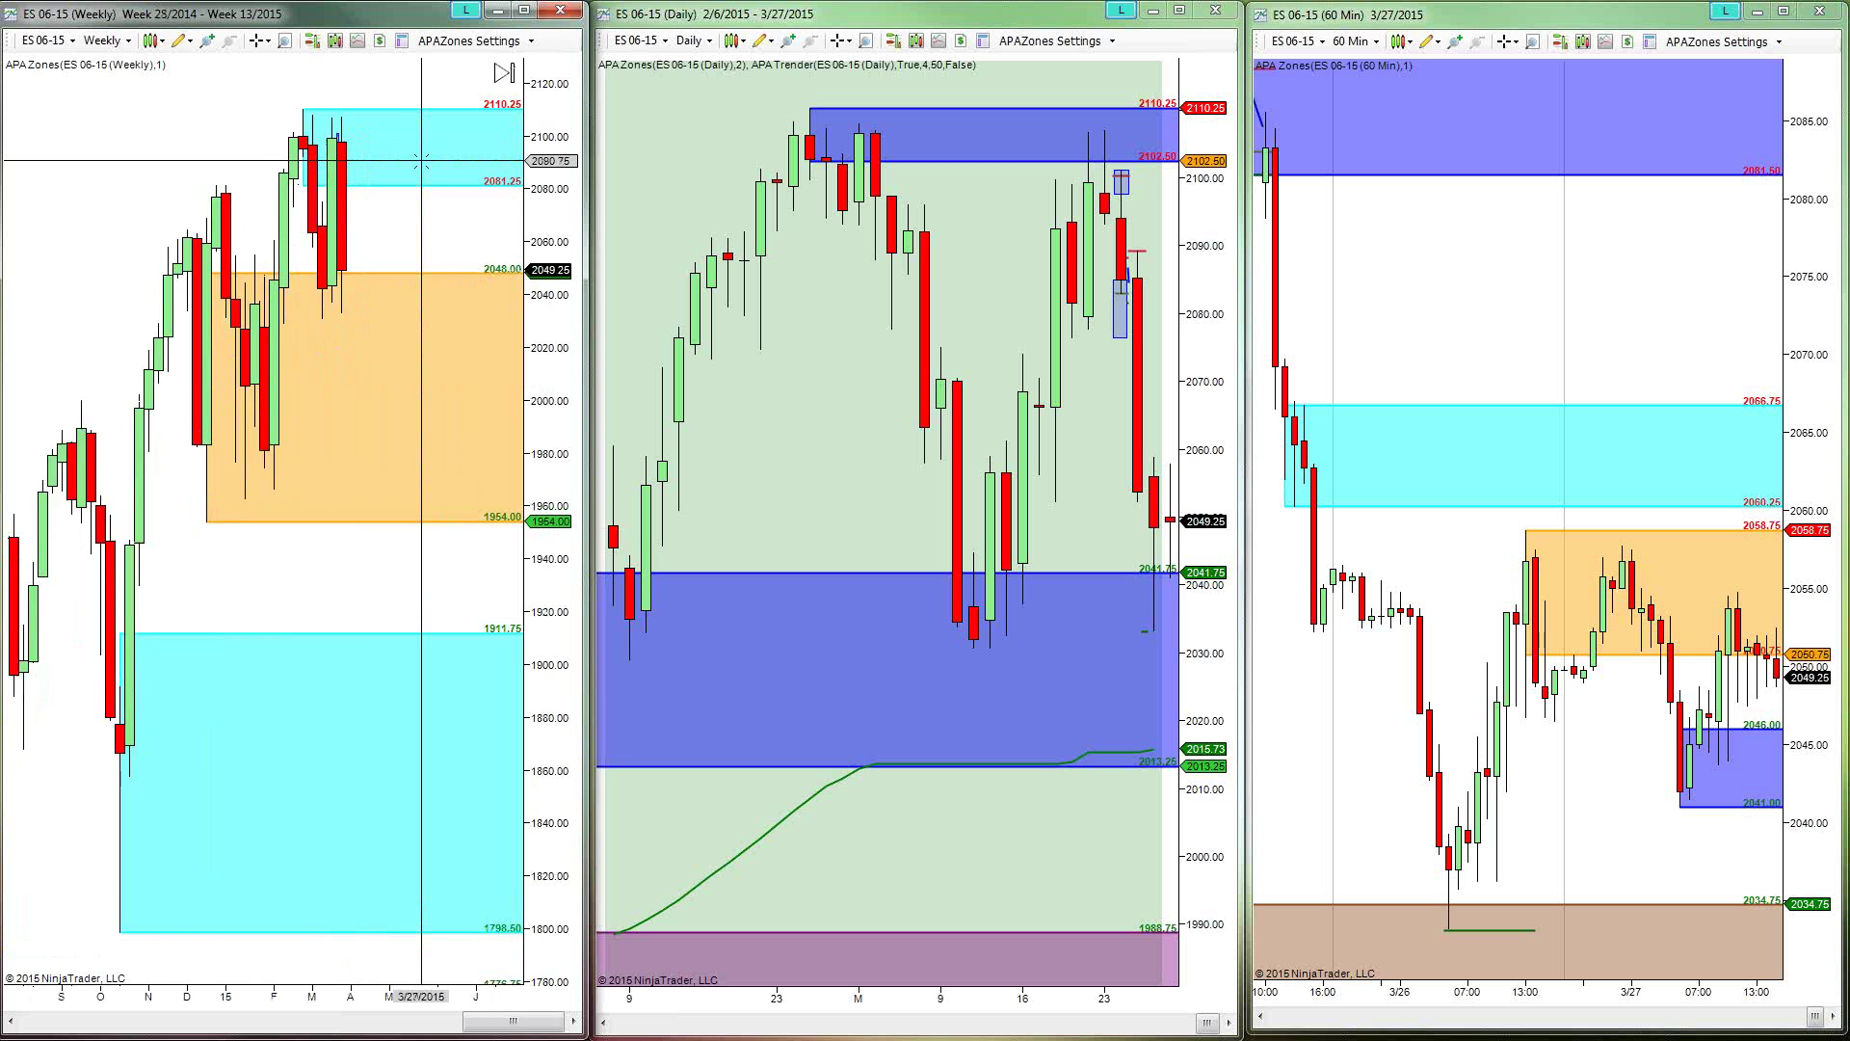
scroll(421, 161, "down", 3)
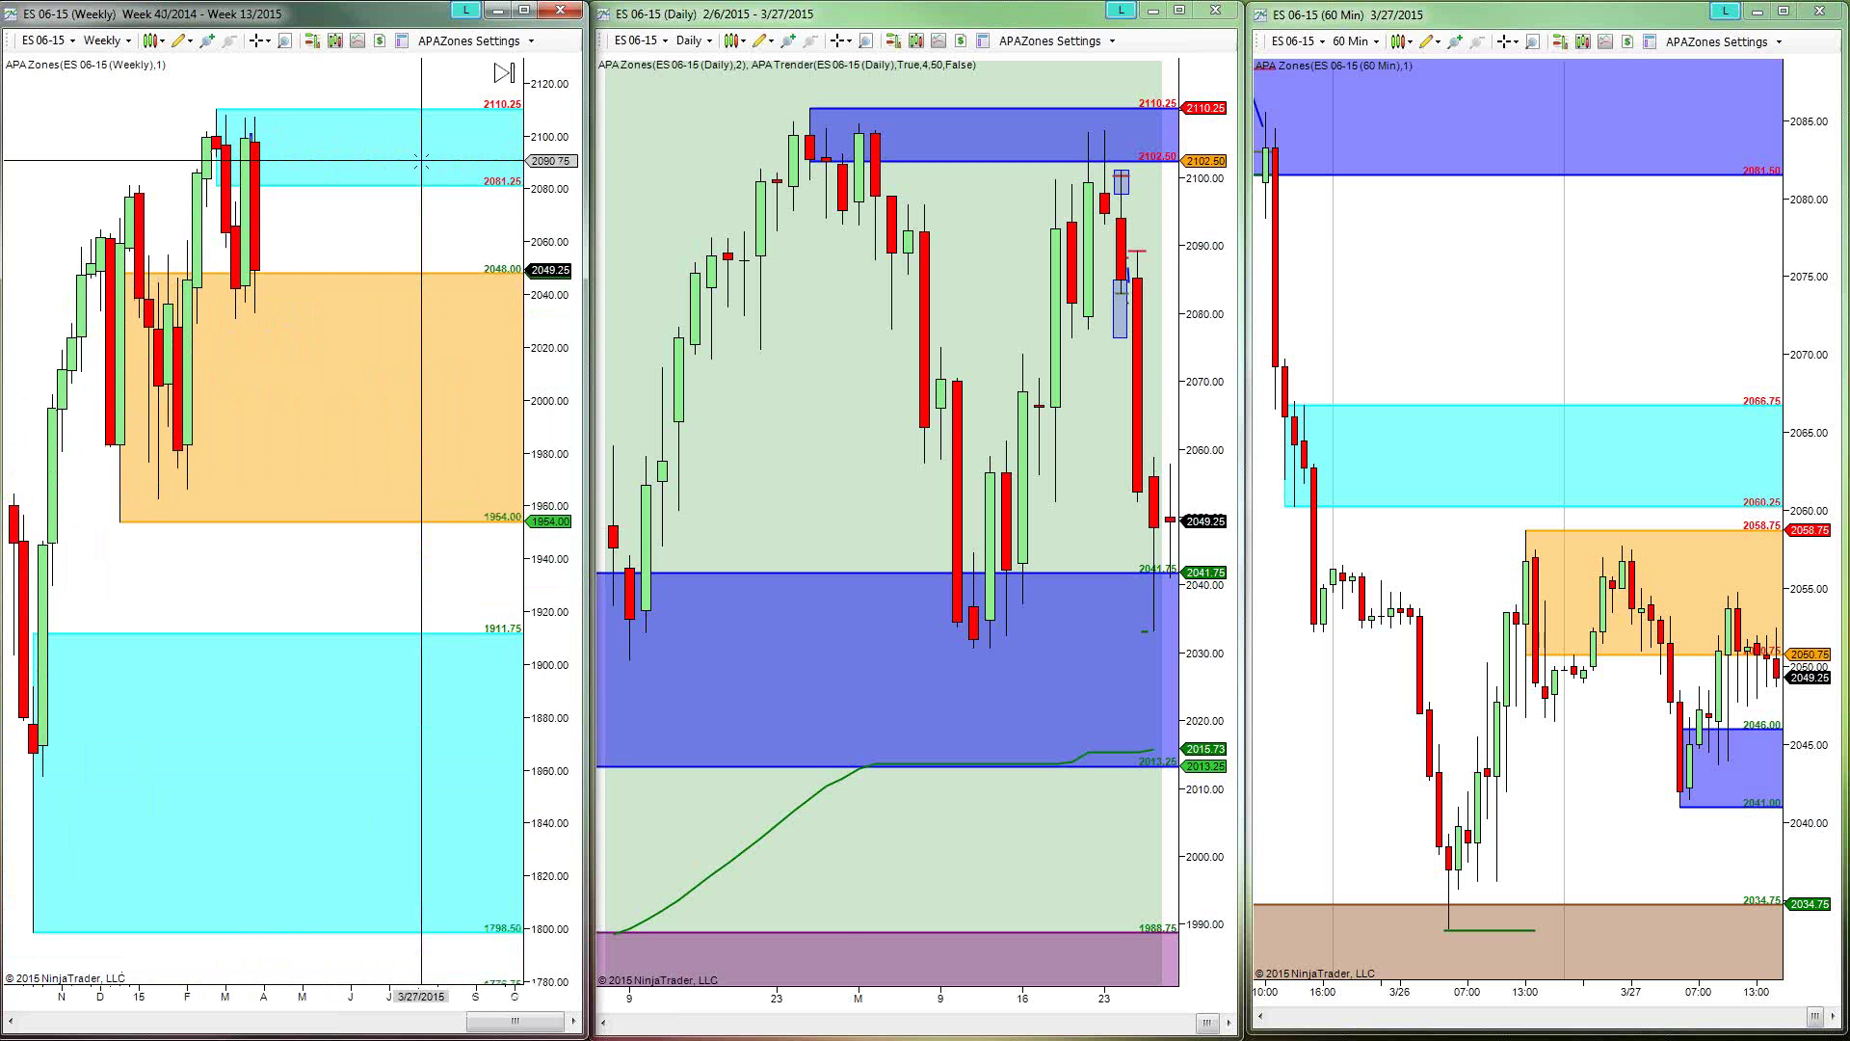
scroll(814, 433, "down", 6)
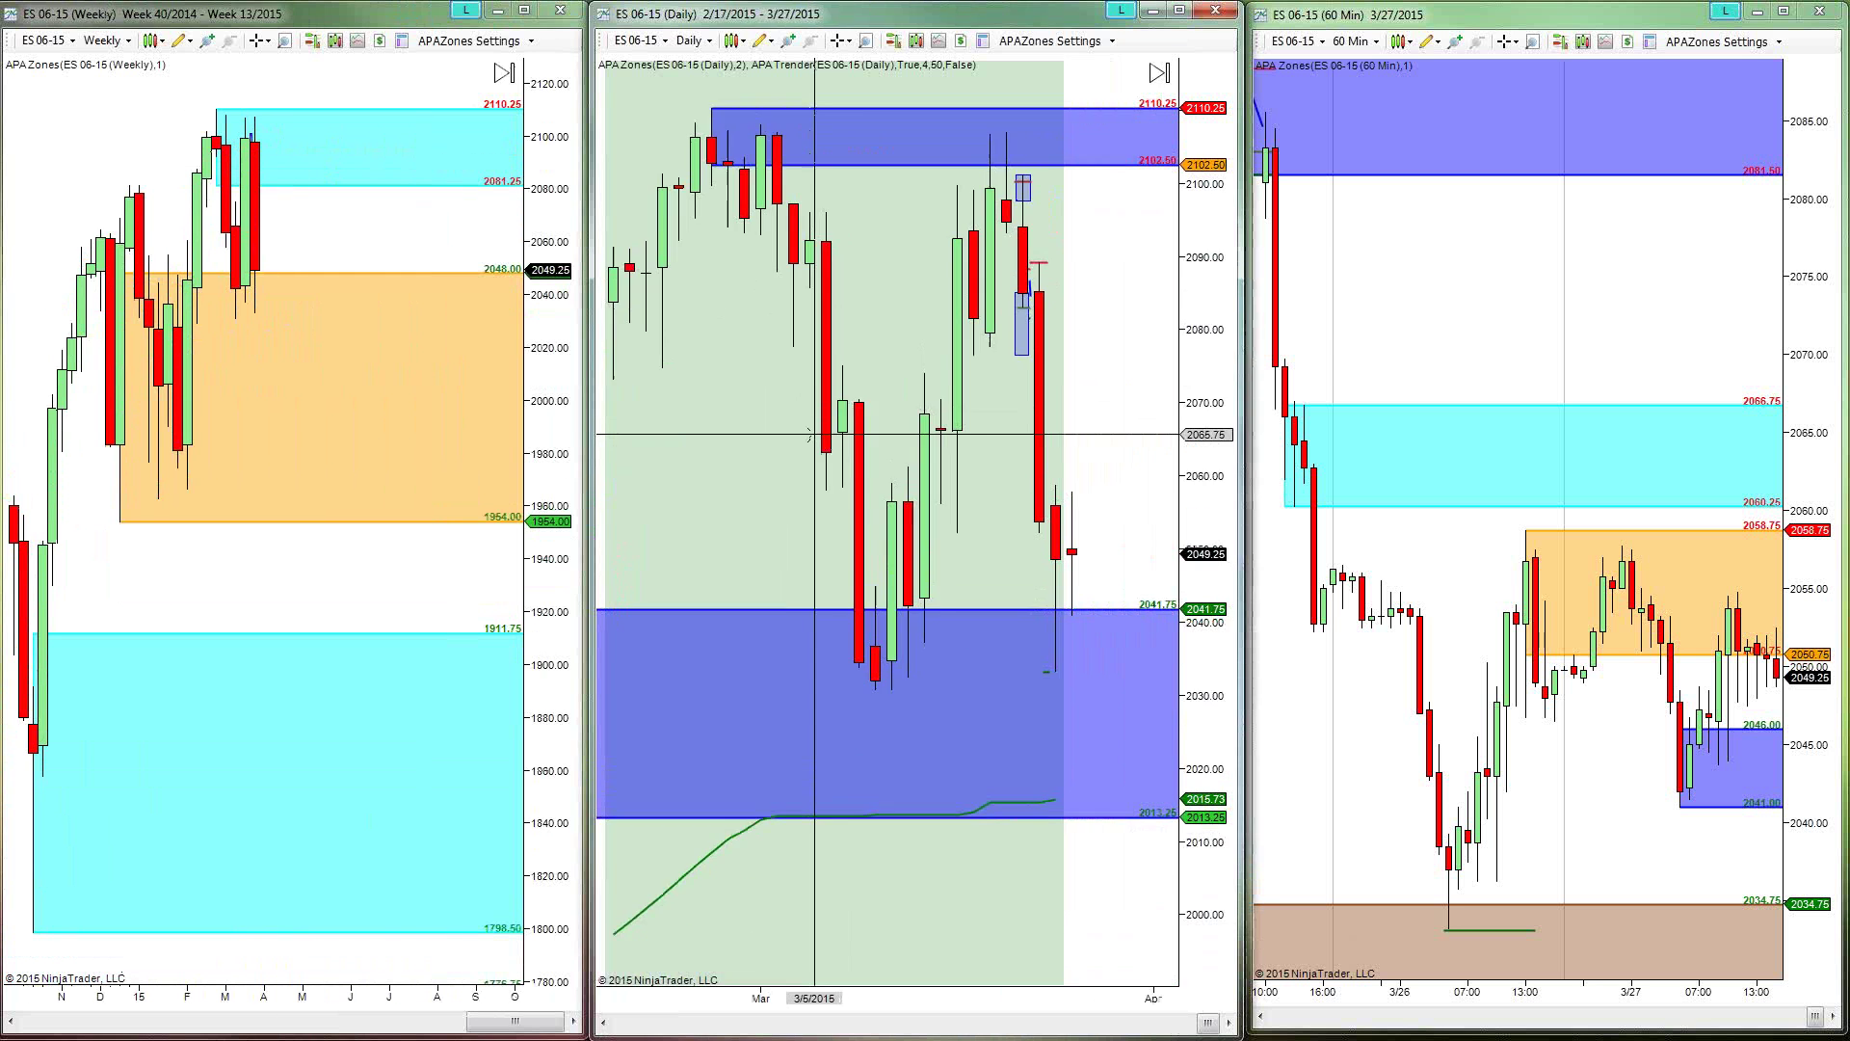
scroll(814, 433, "down", 3)
scroll(815, 433, "up", 3)
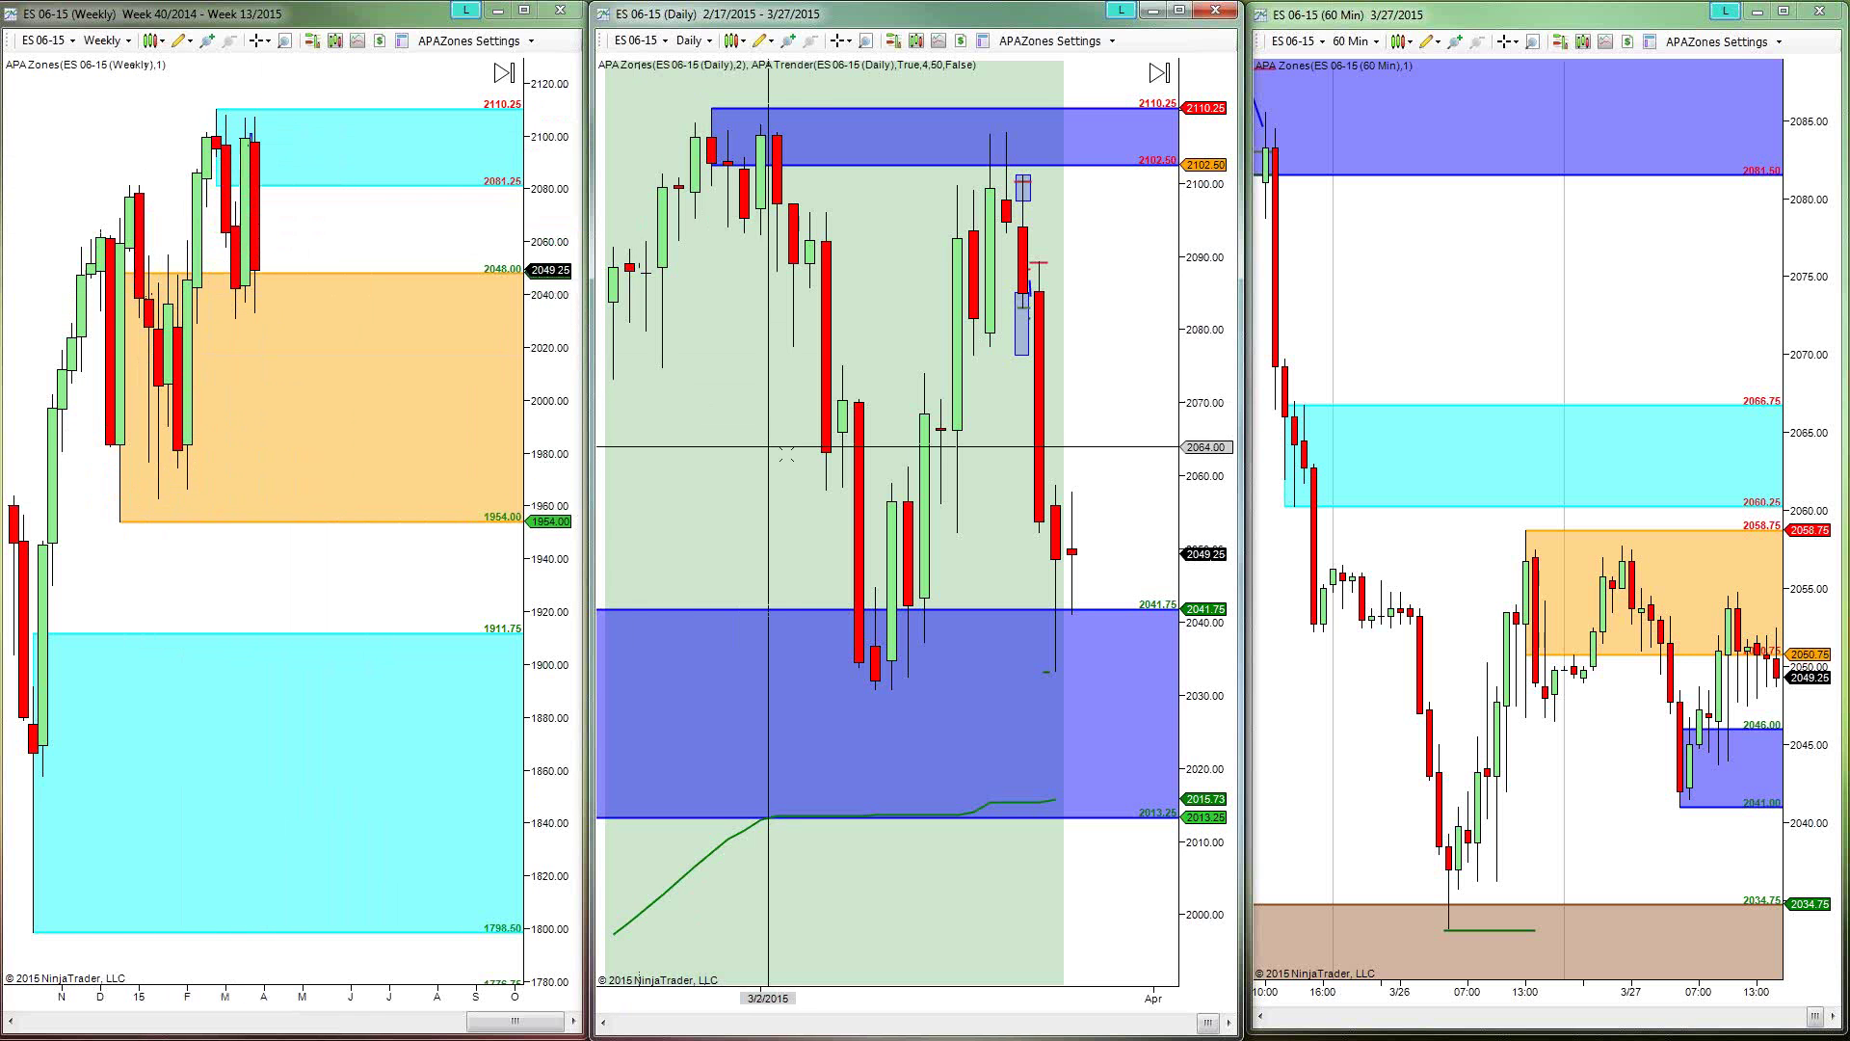
scroll(786, 453, "up", 4)
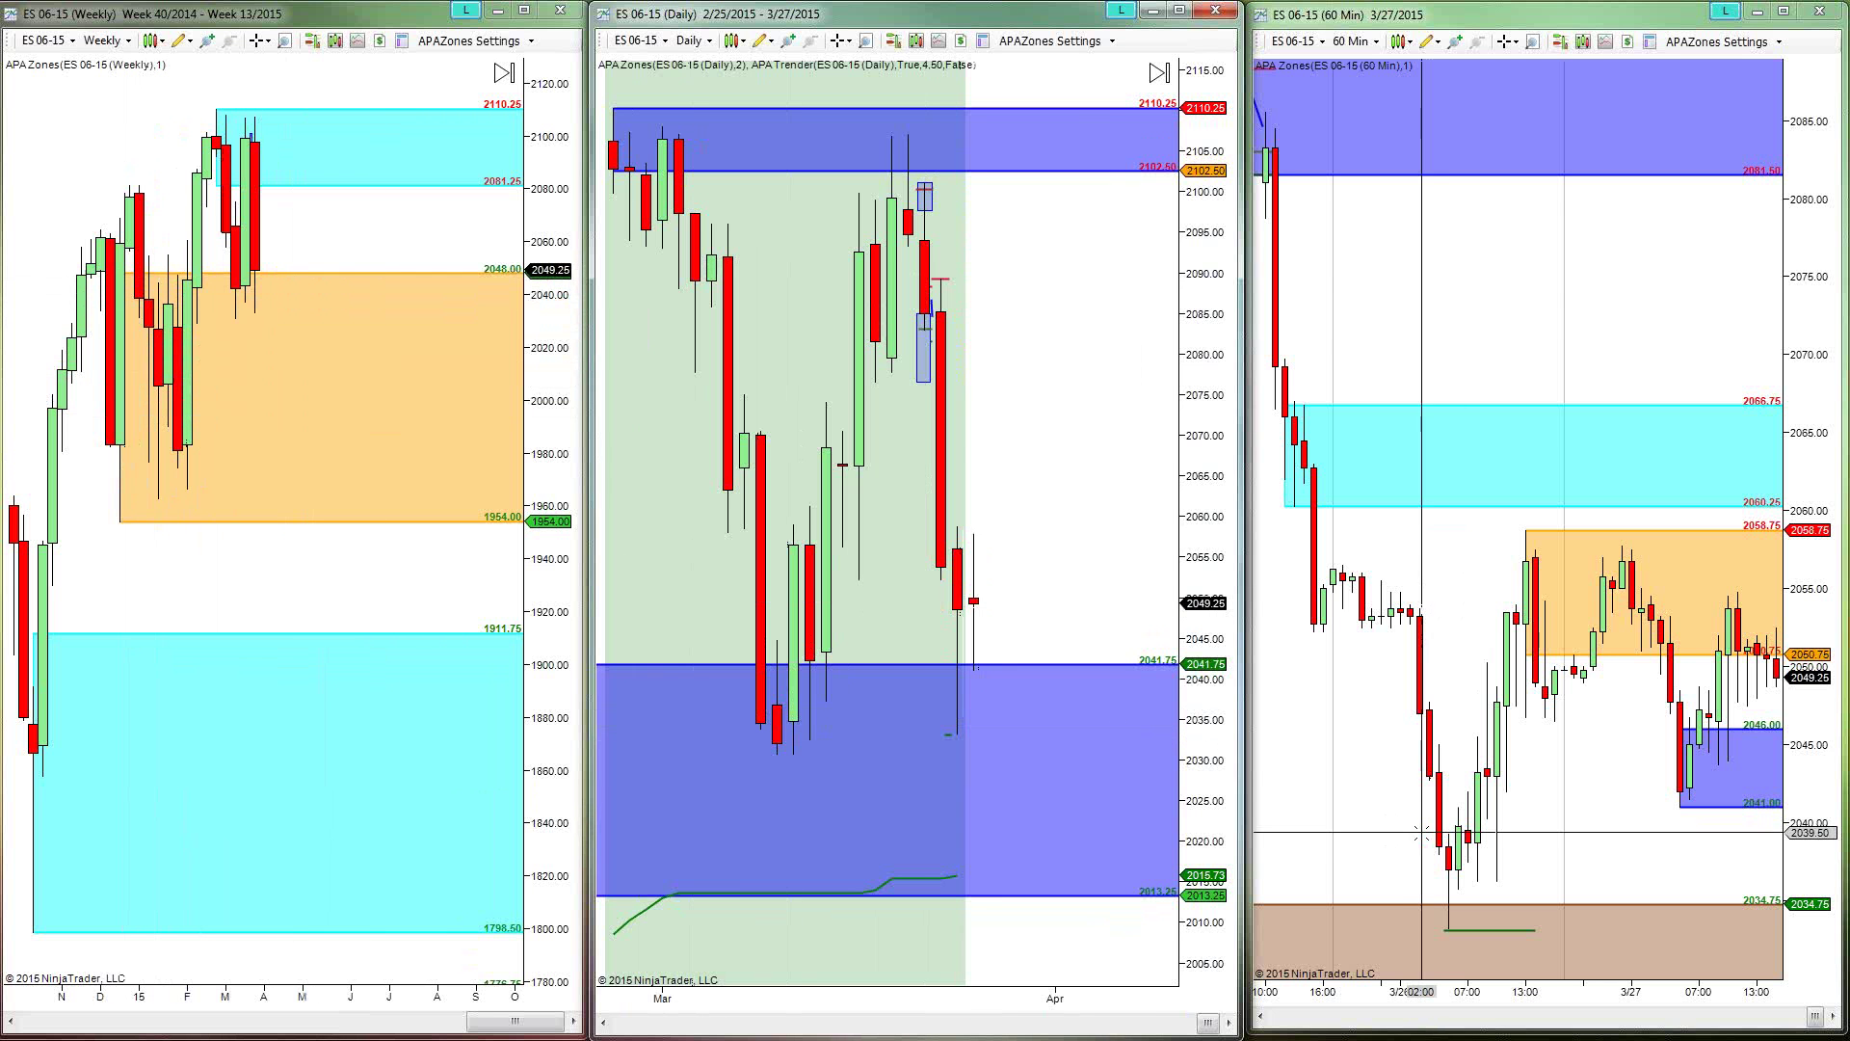
scroll(1409, 822, "down", 3)
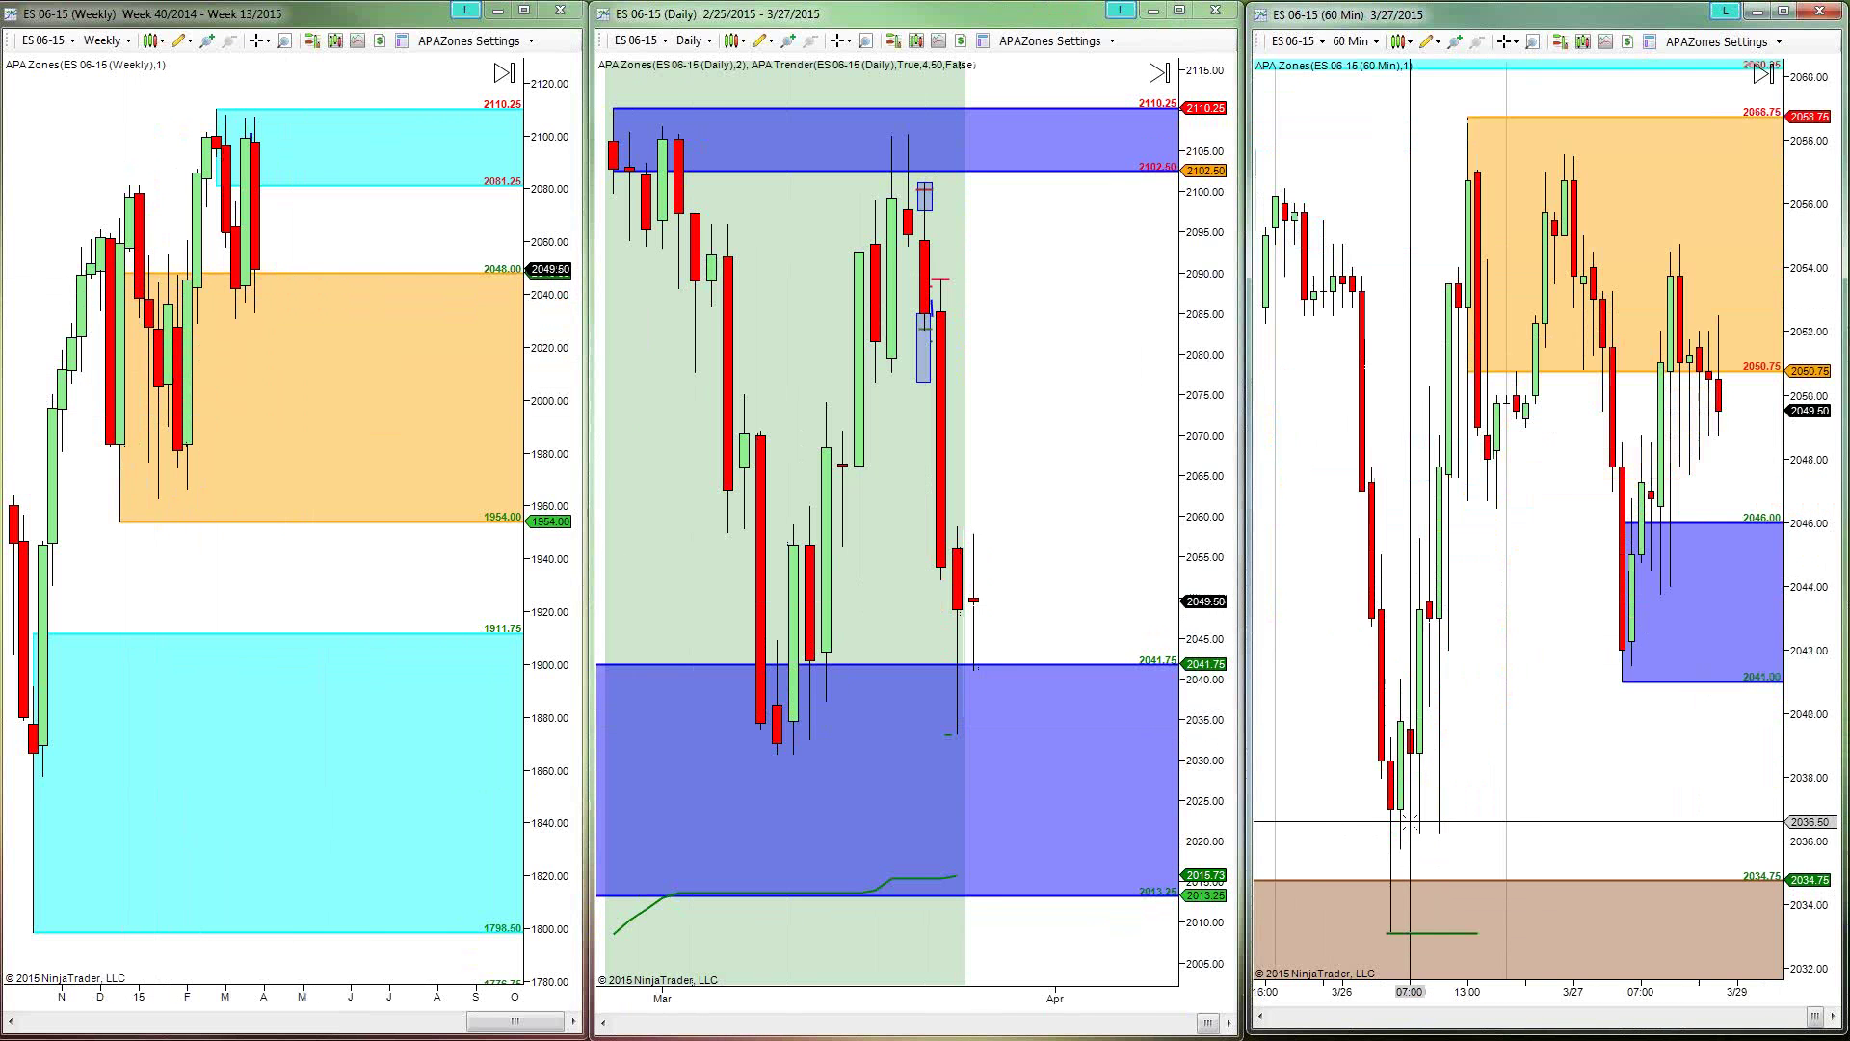
scroll(1410, 822, "down", 1)
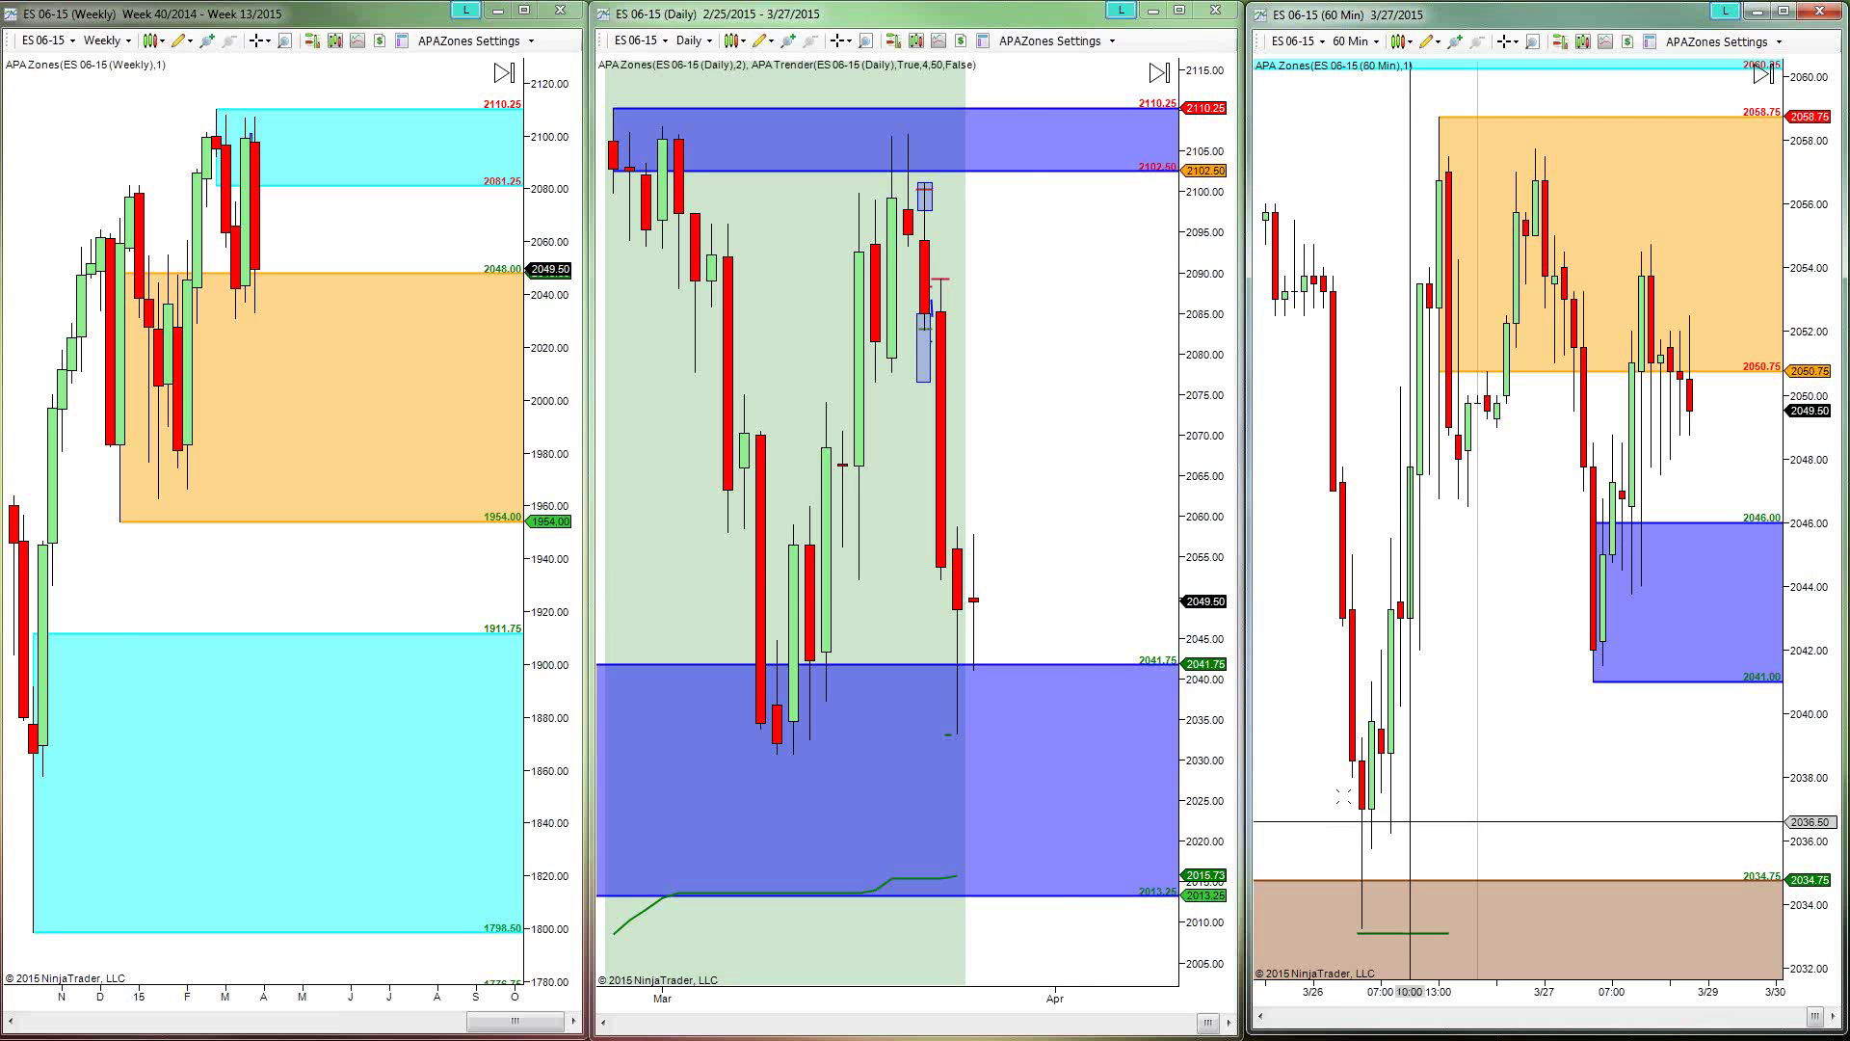
Toggle the daily chart's size, then maximize the 60-minute chart and scroll it forward.
double_click(946, 15)
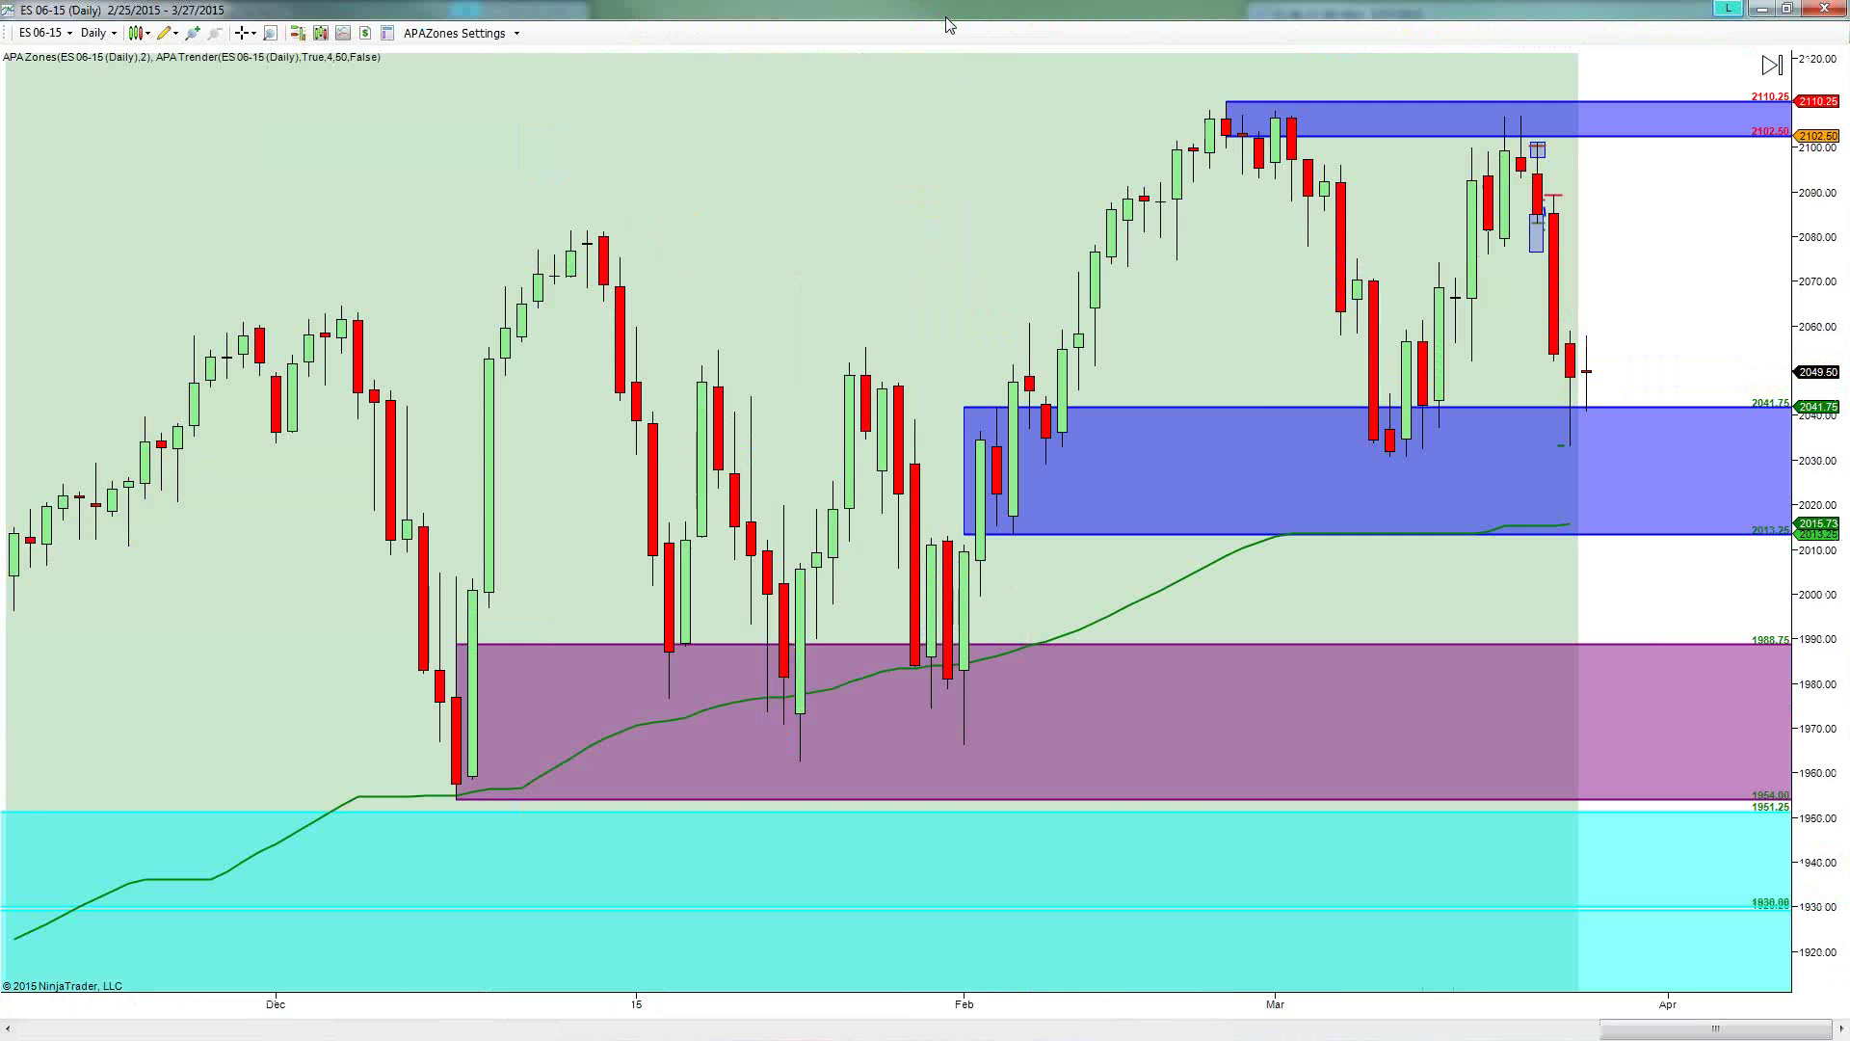
double_click(1286, 9)
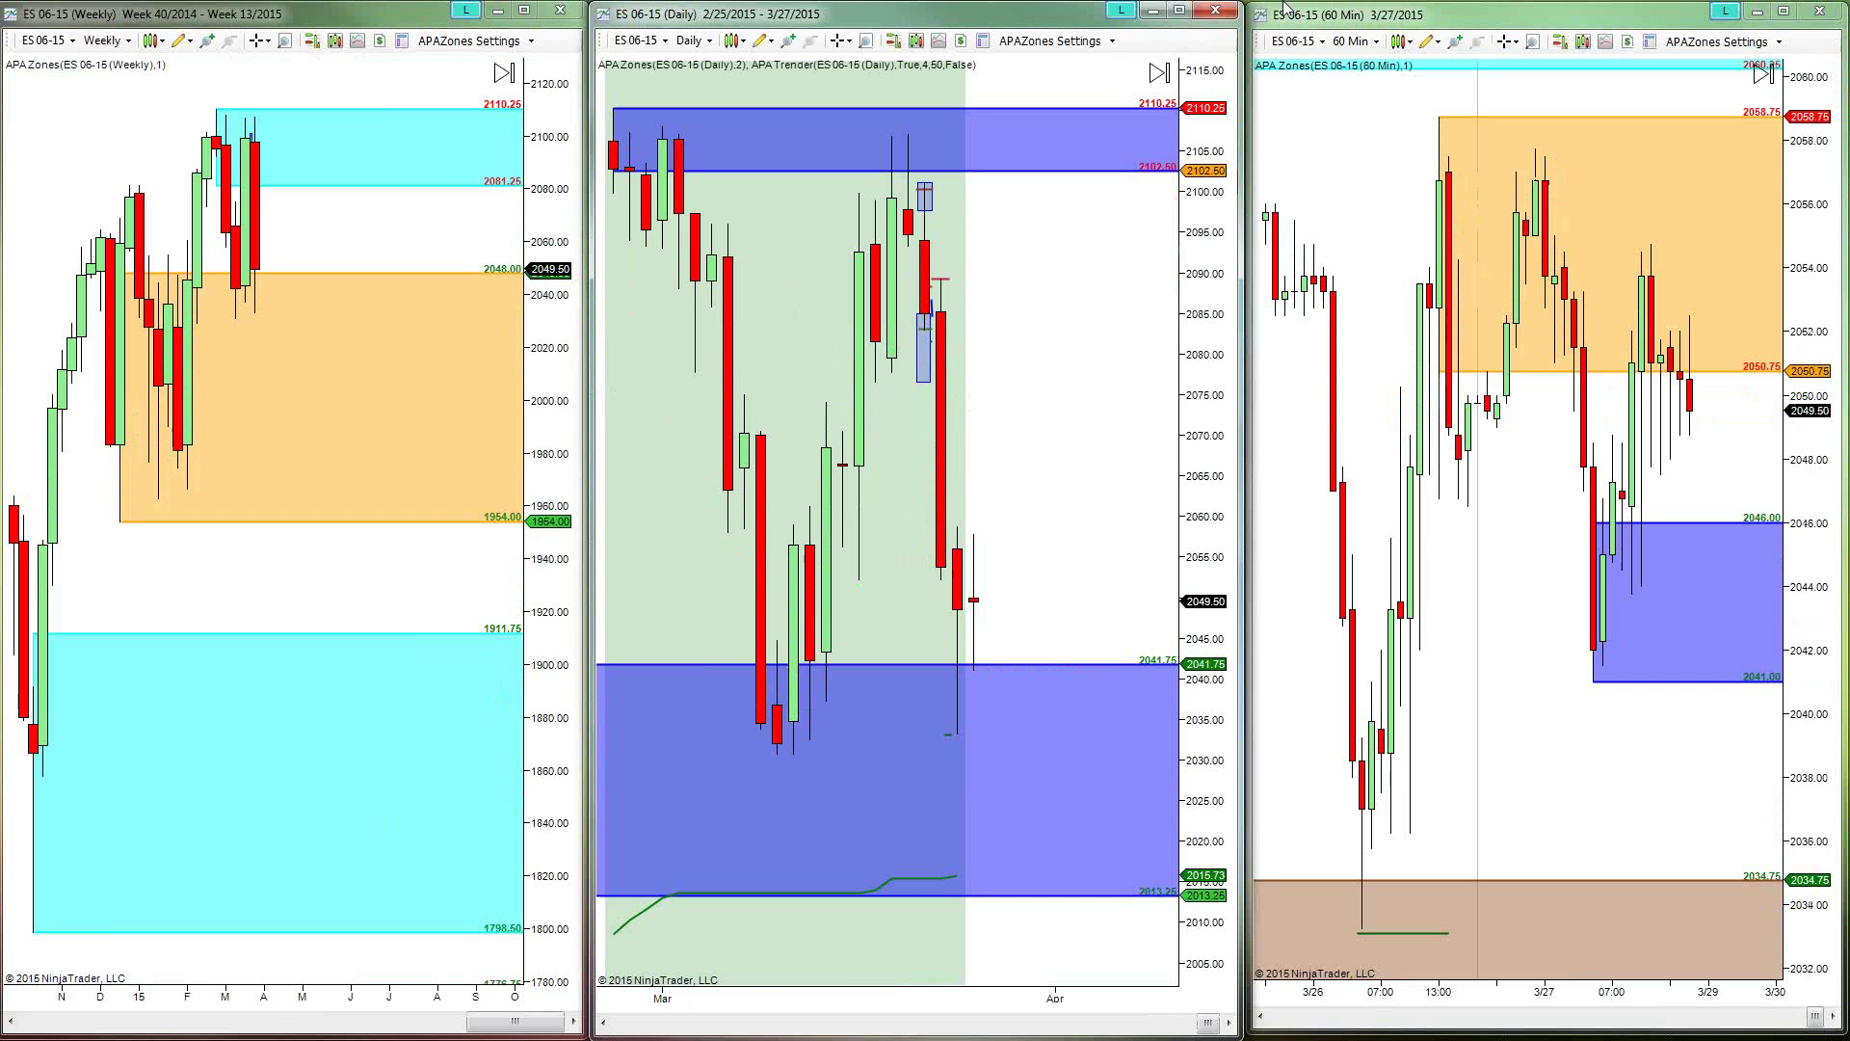
left_click(1406, 9)
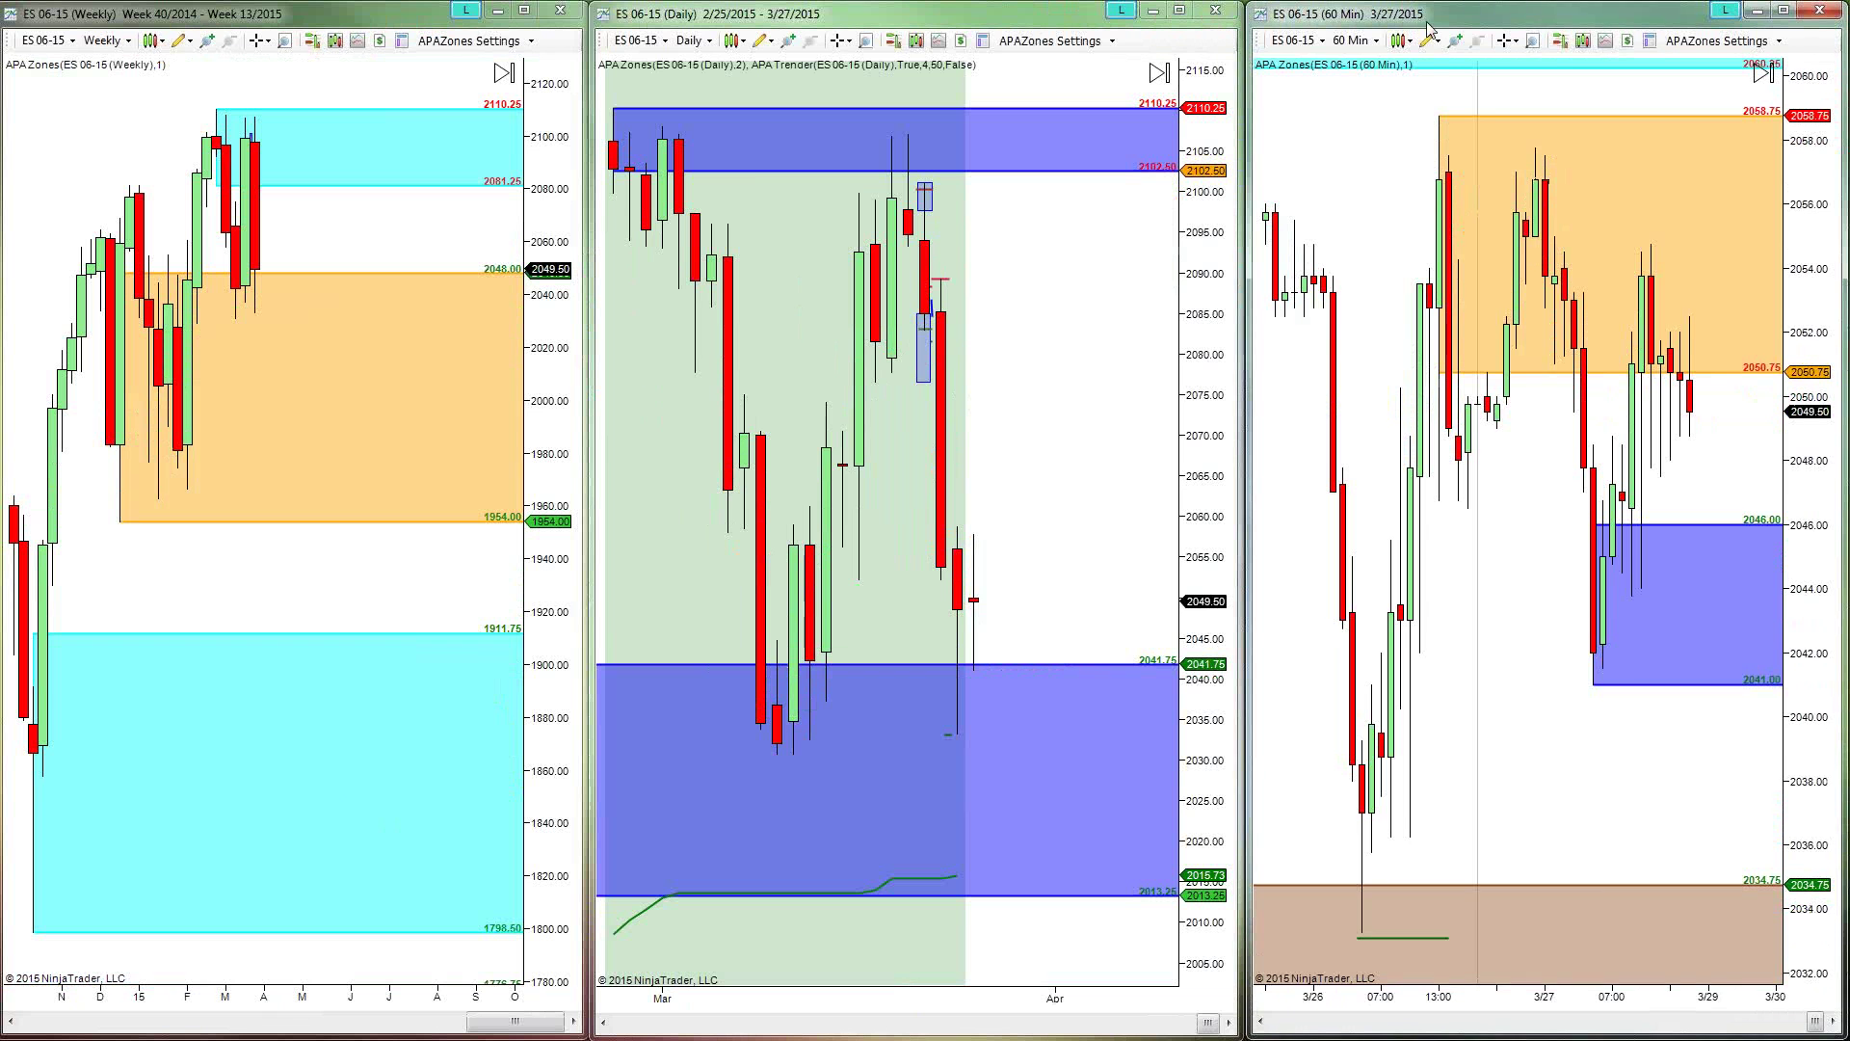
double_click(1463, 15)
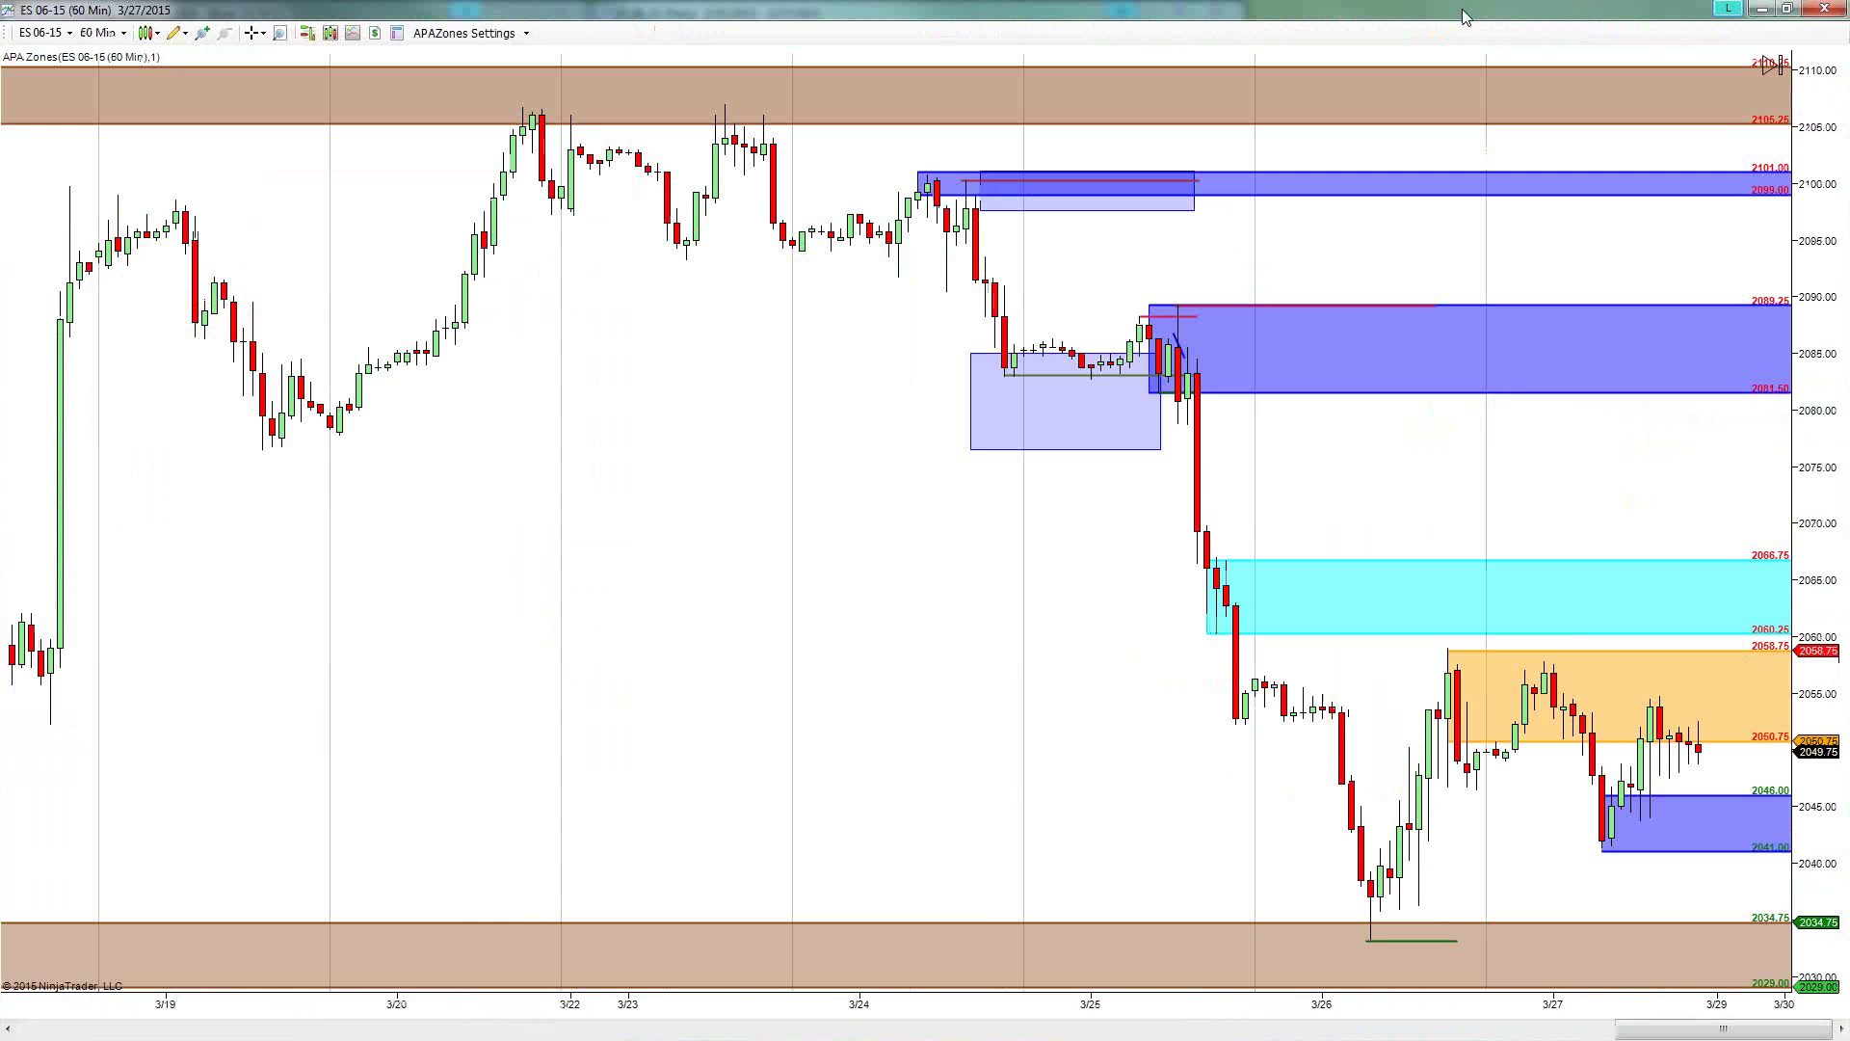
scroll(735, 439, "down", 5)
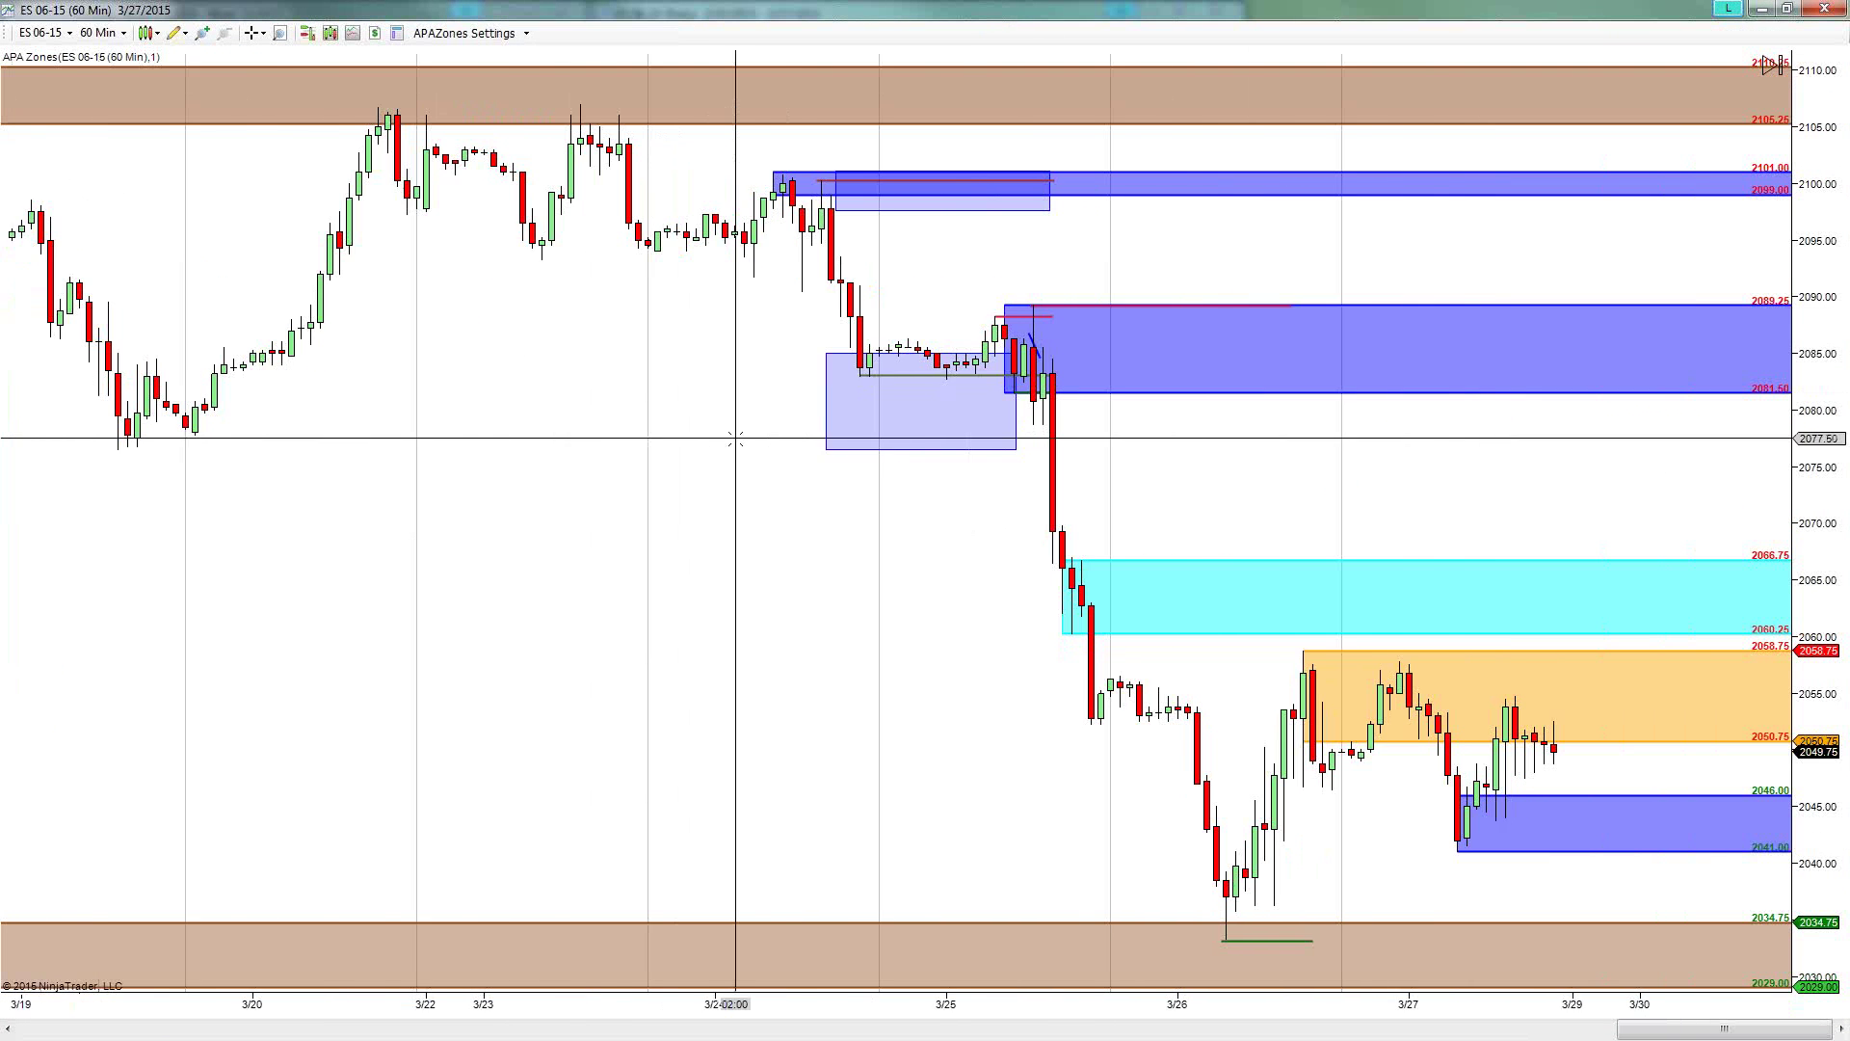
scroll(735, 439, "down", 1)
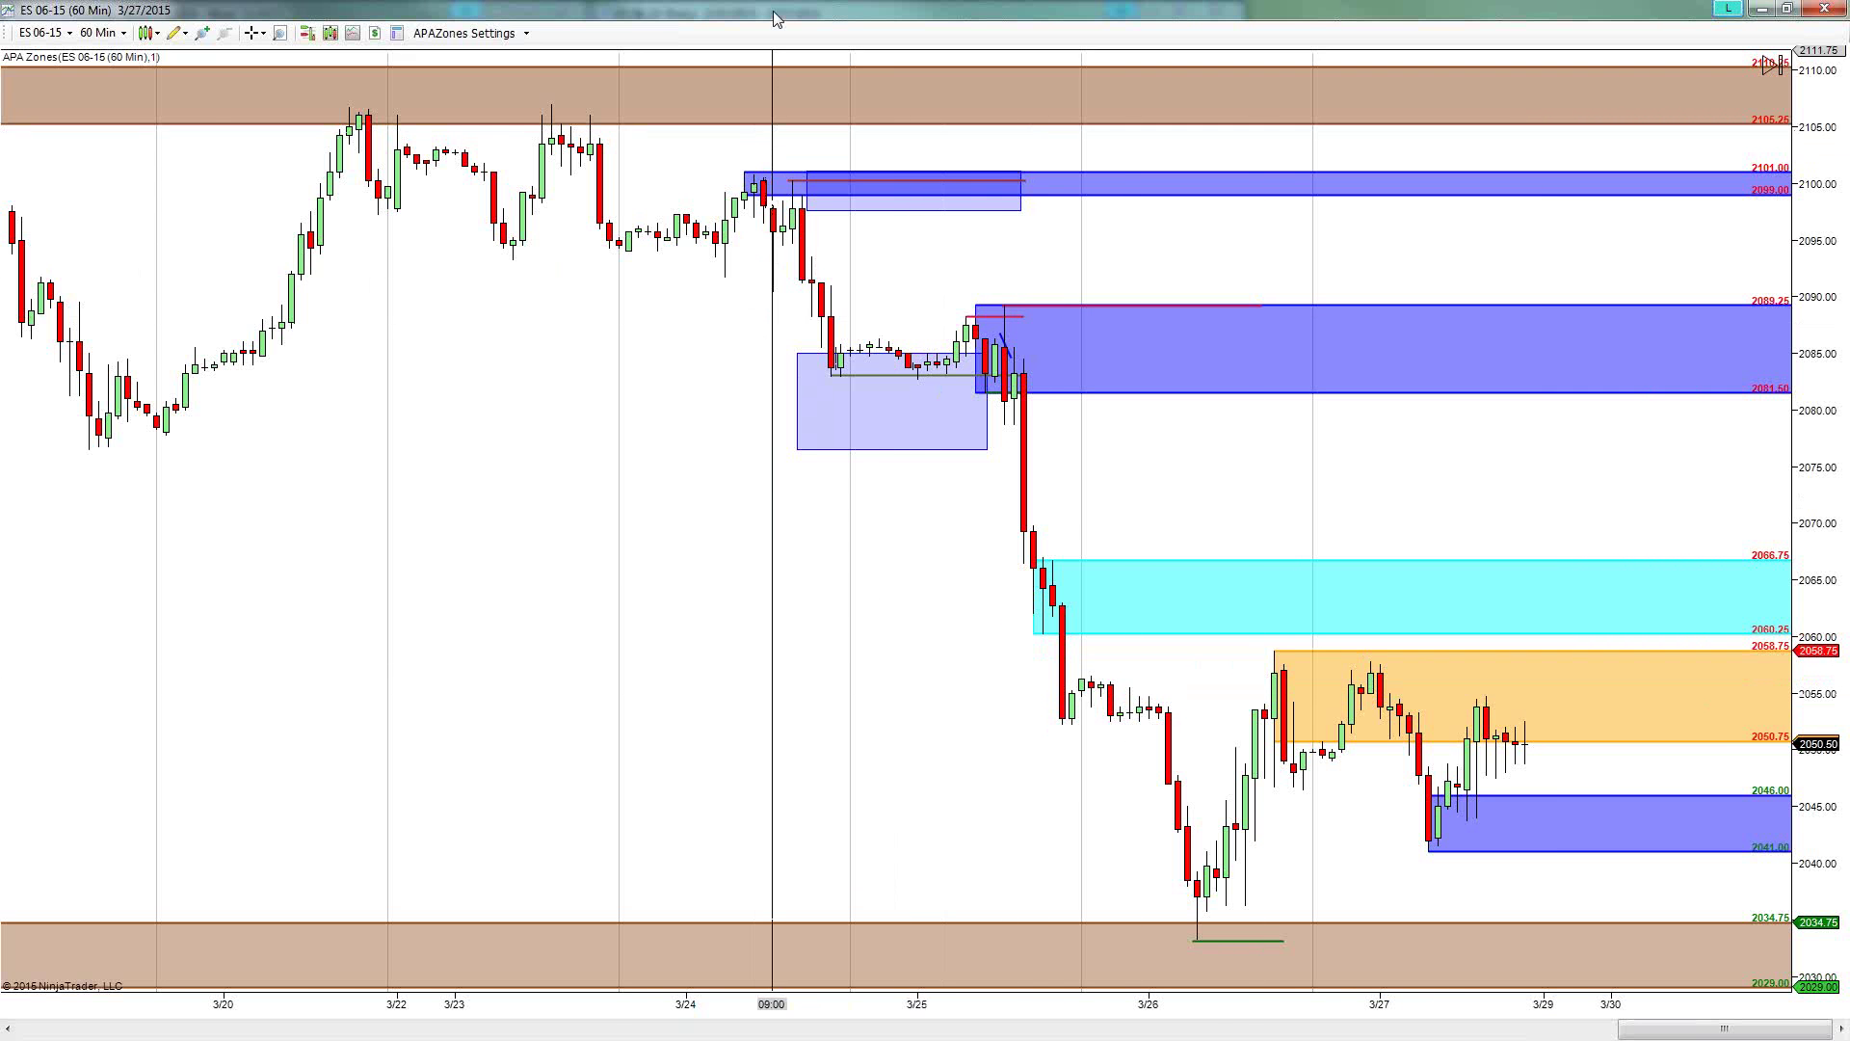
Restore the 60-minute chart, maximize the Daily chart and scroll it into blank future space.
double_click(845, 10)
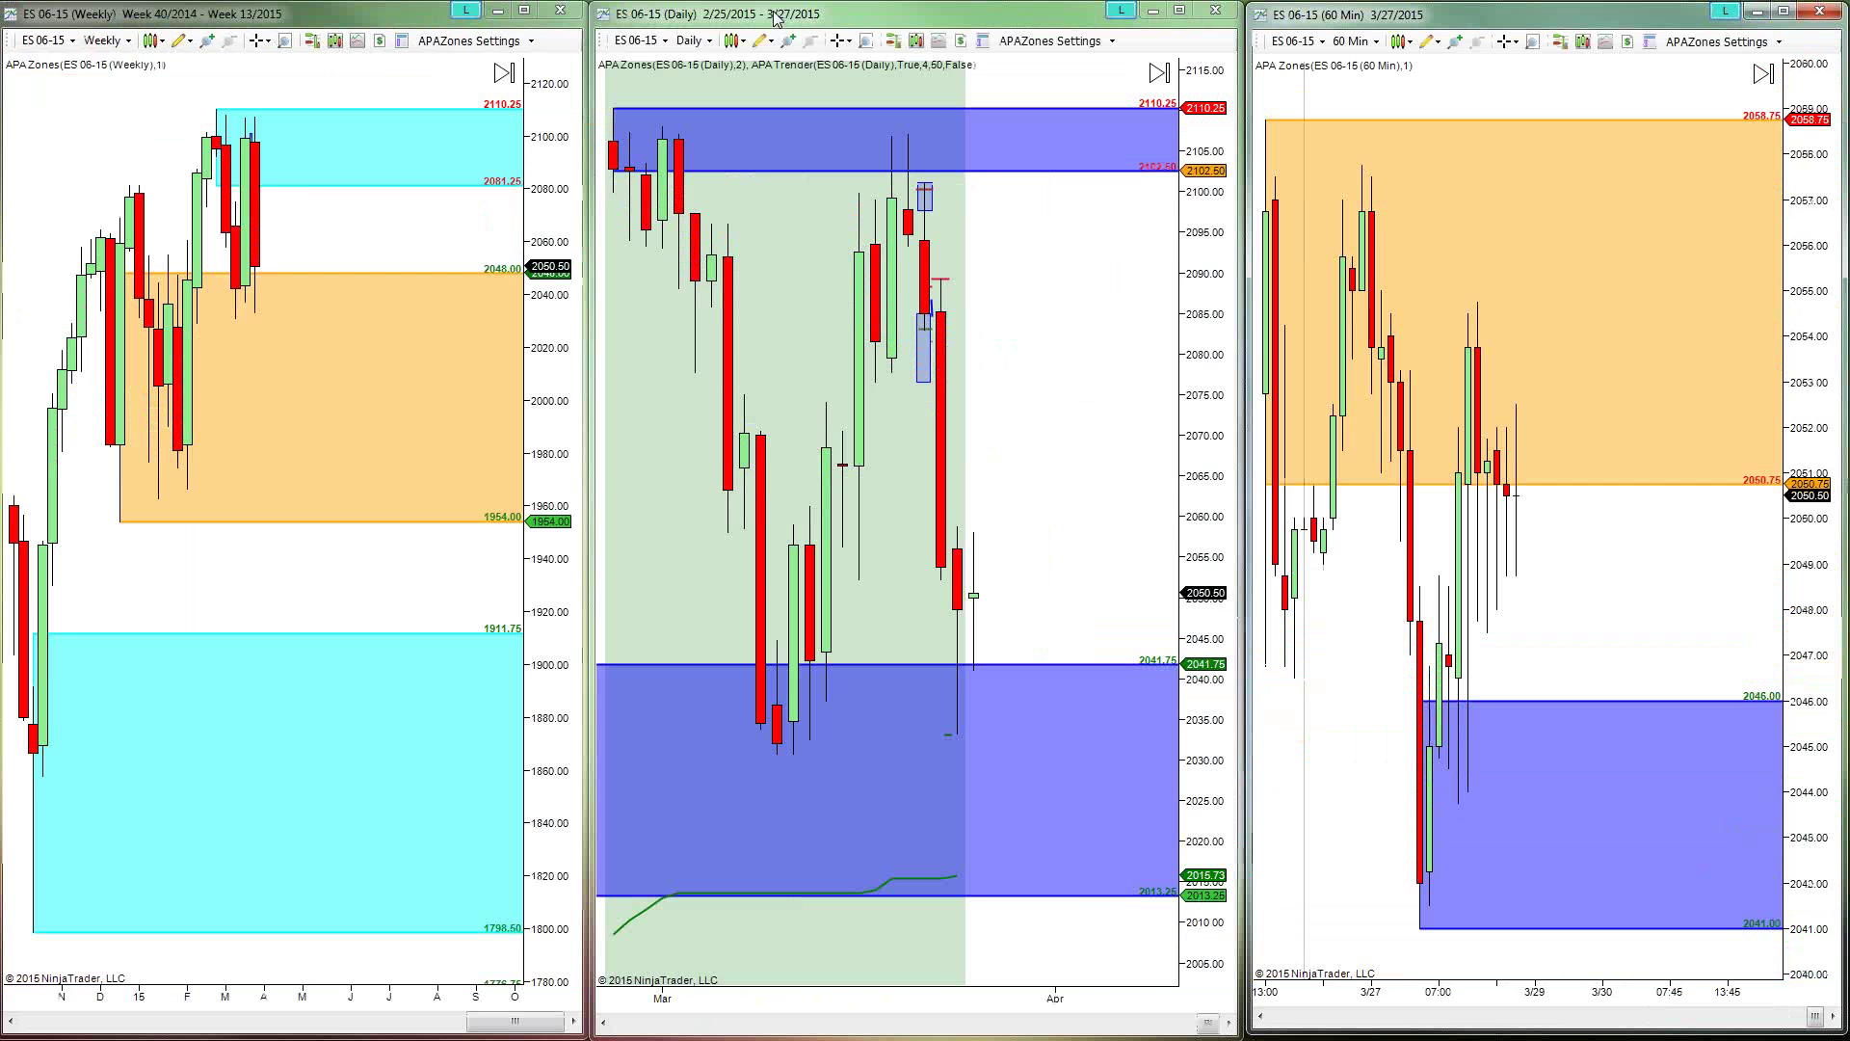
double_click(845, 9)
scroll(1166, 327, "down", 6)
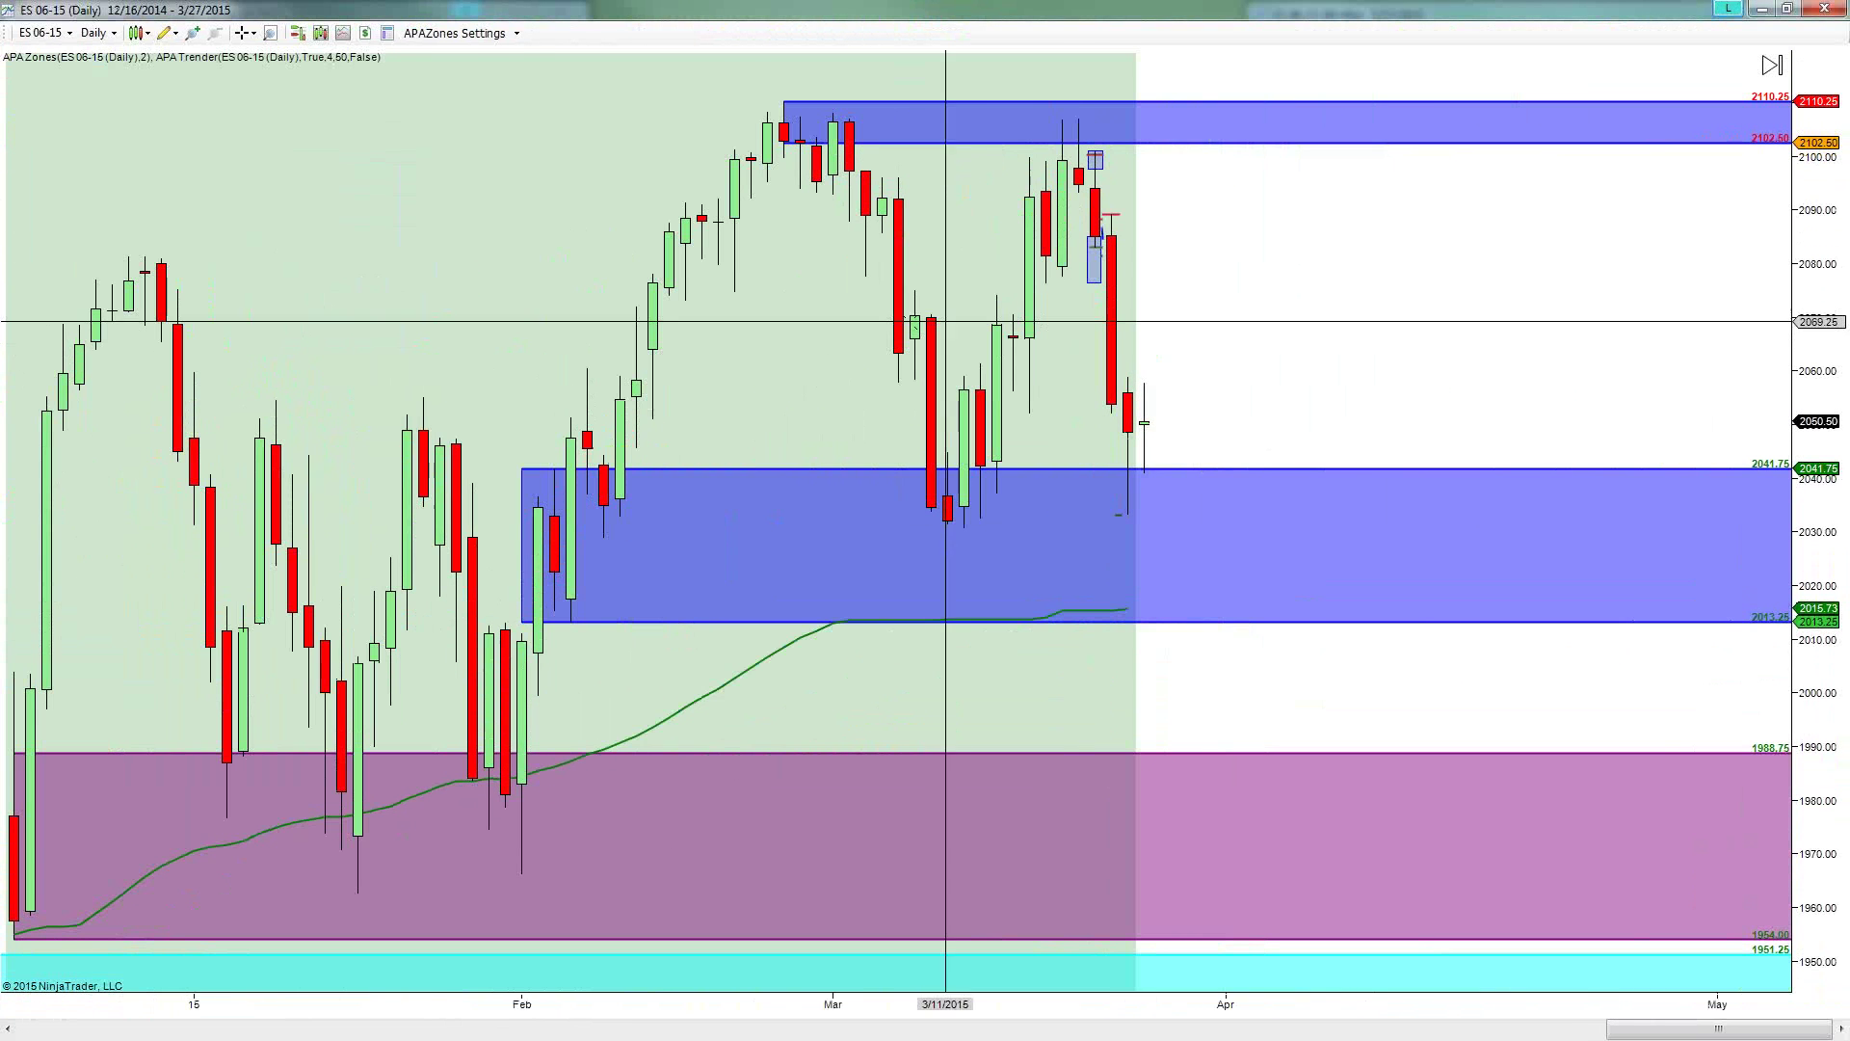
Add the text note 'Trend is UP, and at a good pullback area' to the Daily chart's upper-left area.
left_click(748, 327)
type("Tr")
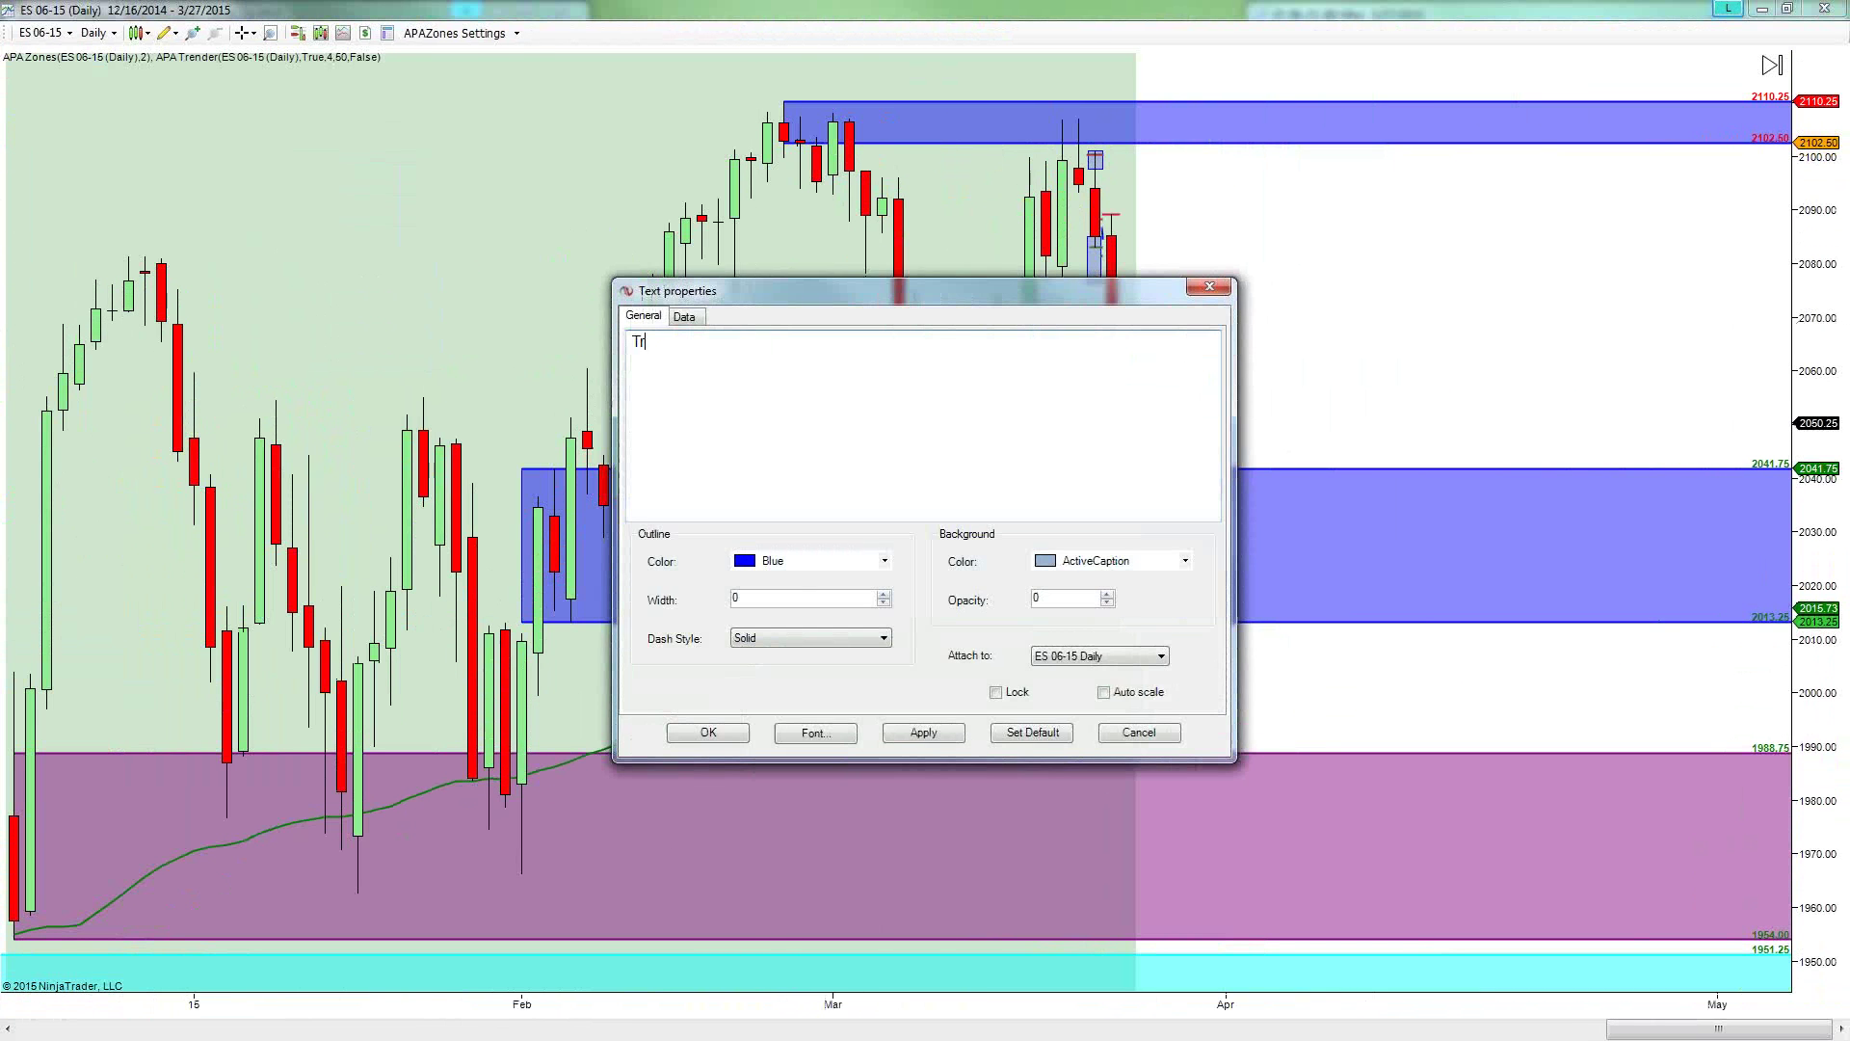
type("end is UP, and at a good pullback area")
left_click(710, 734)
left_click_drag(670, 313, 462, 235)
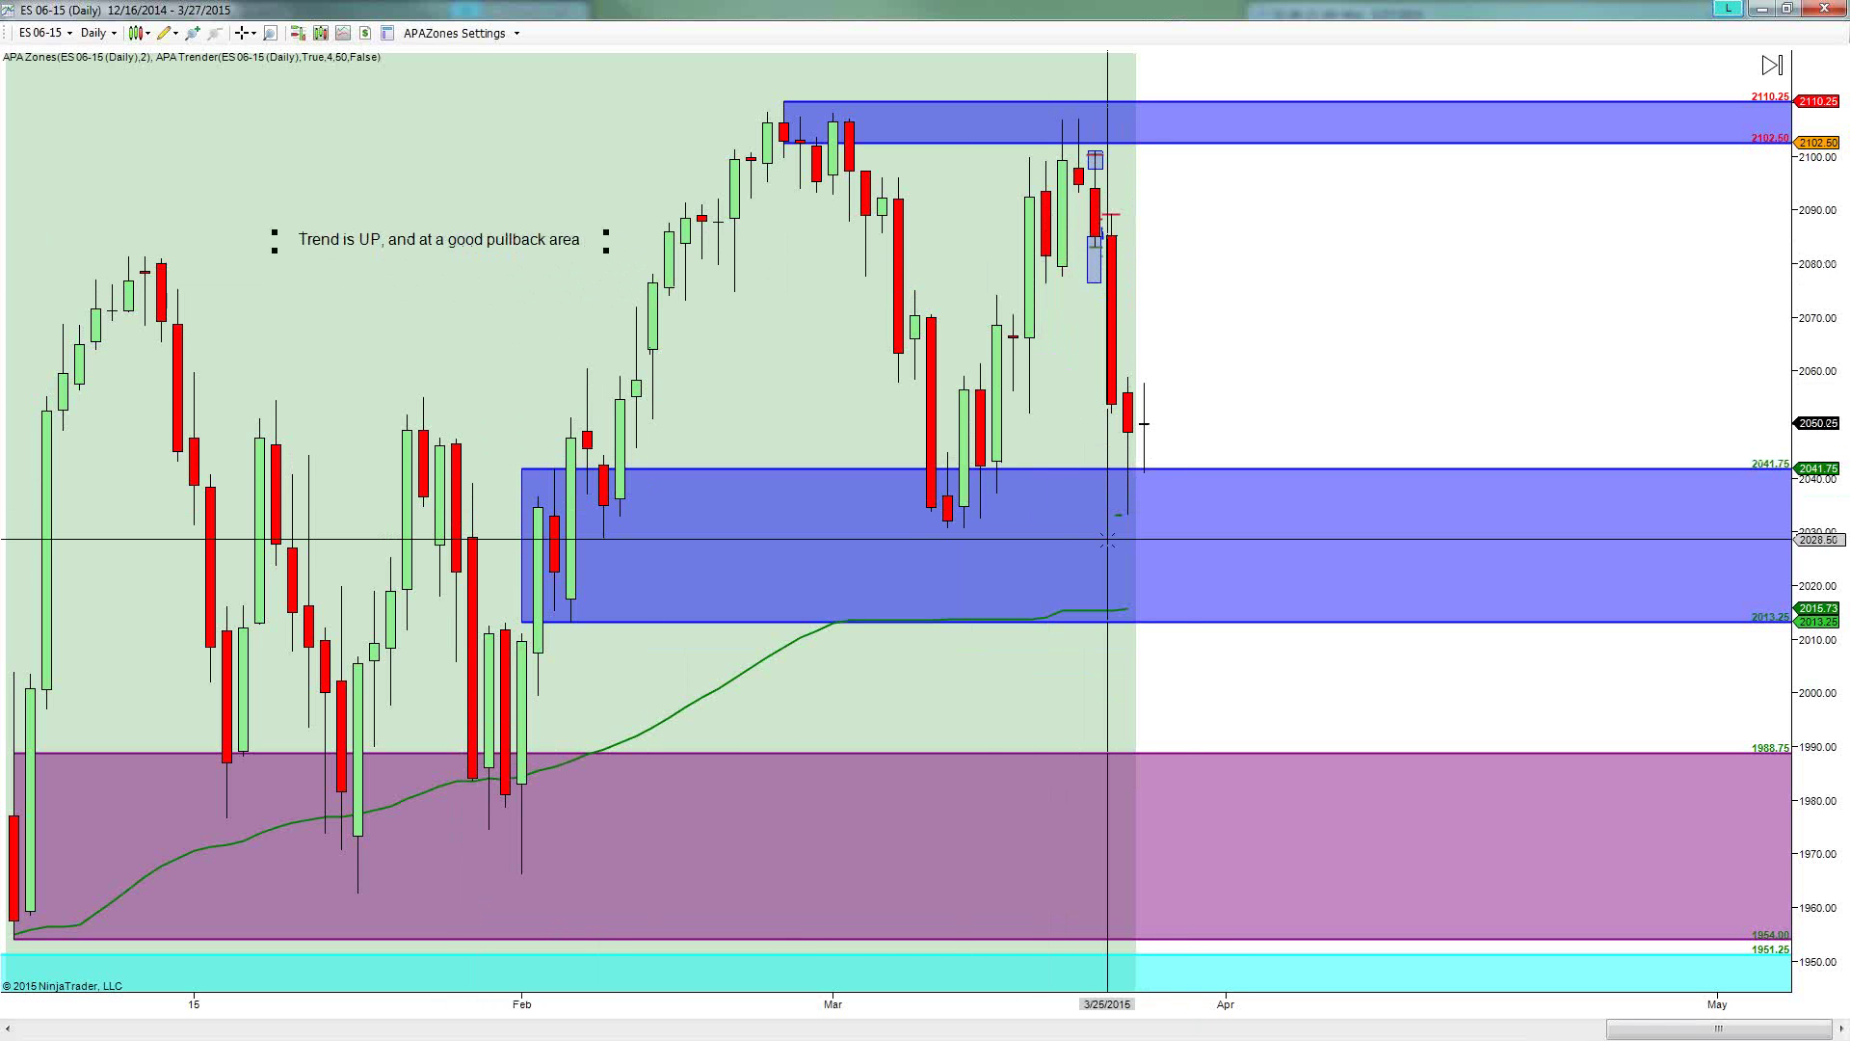
scroll(1107, 539, "down", 3)
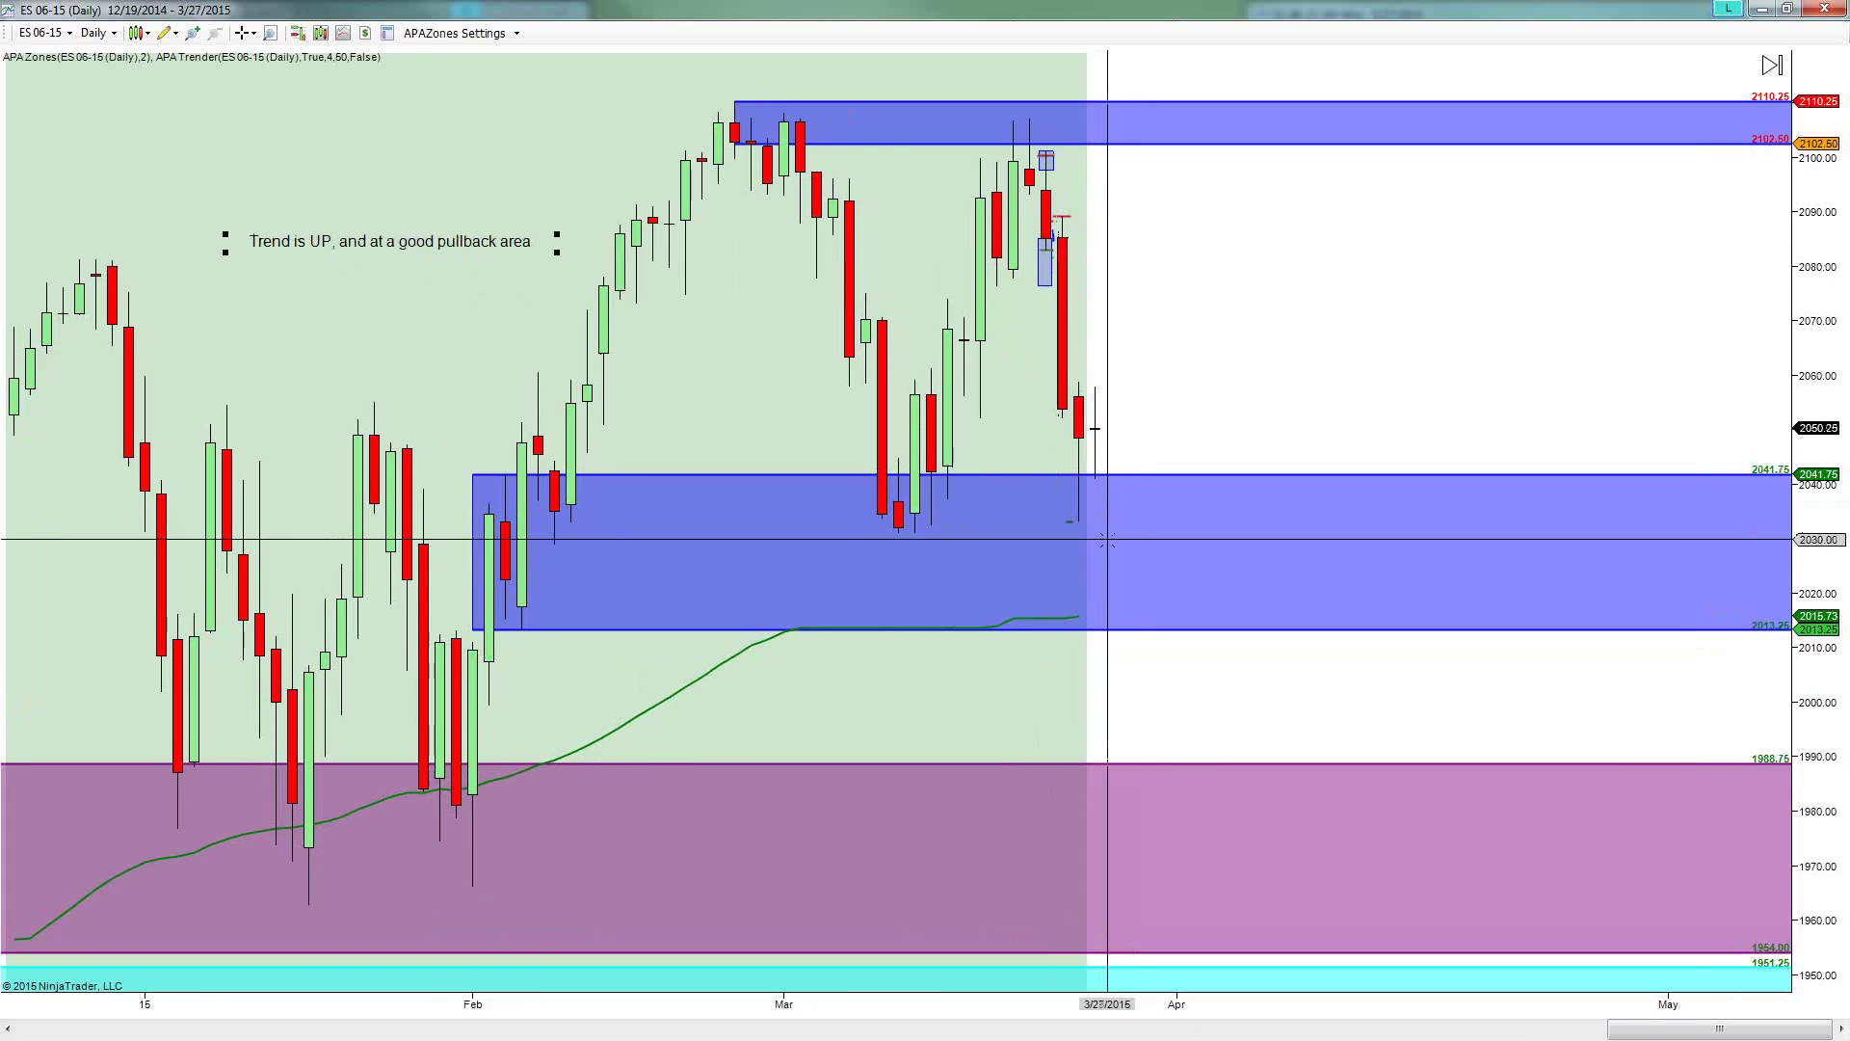
scroll(1107, 540, "up", 3)
scroll(1107, 540, "down", 3)
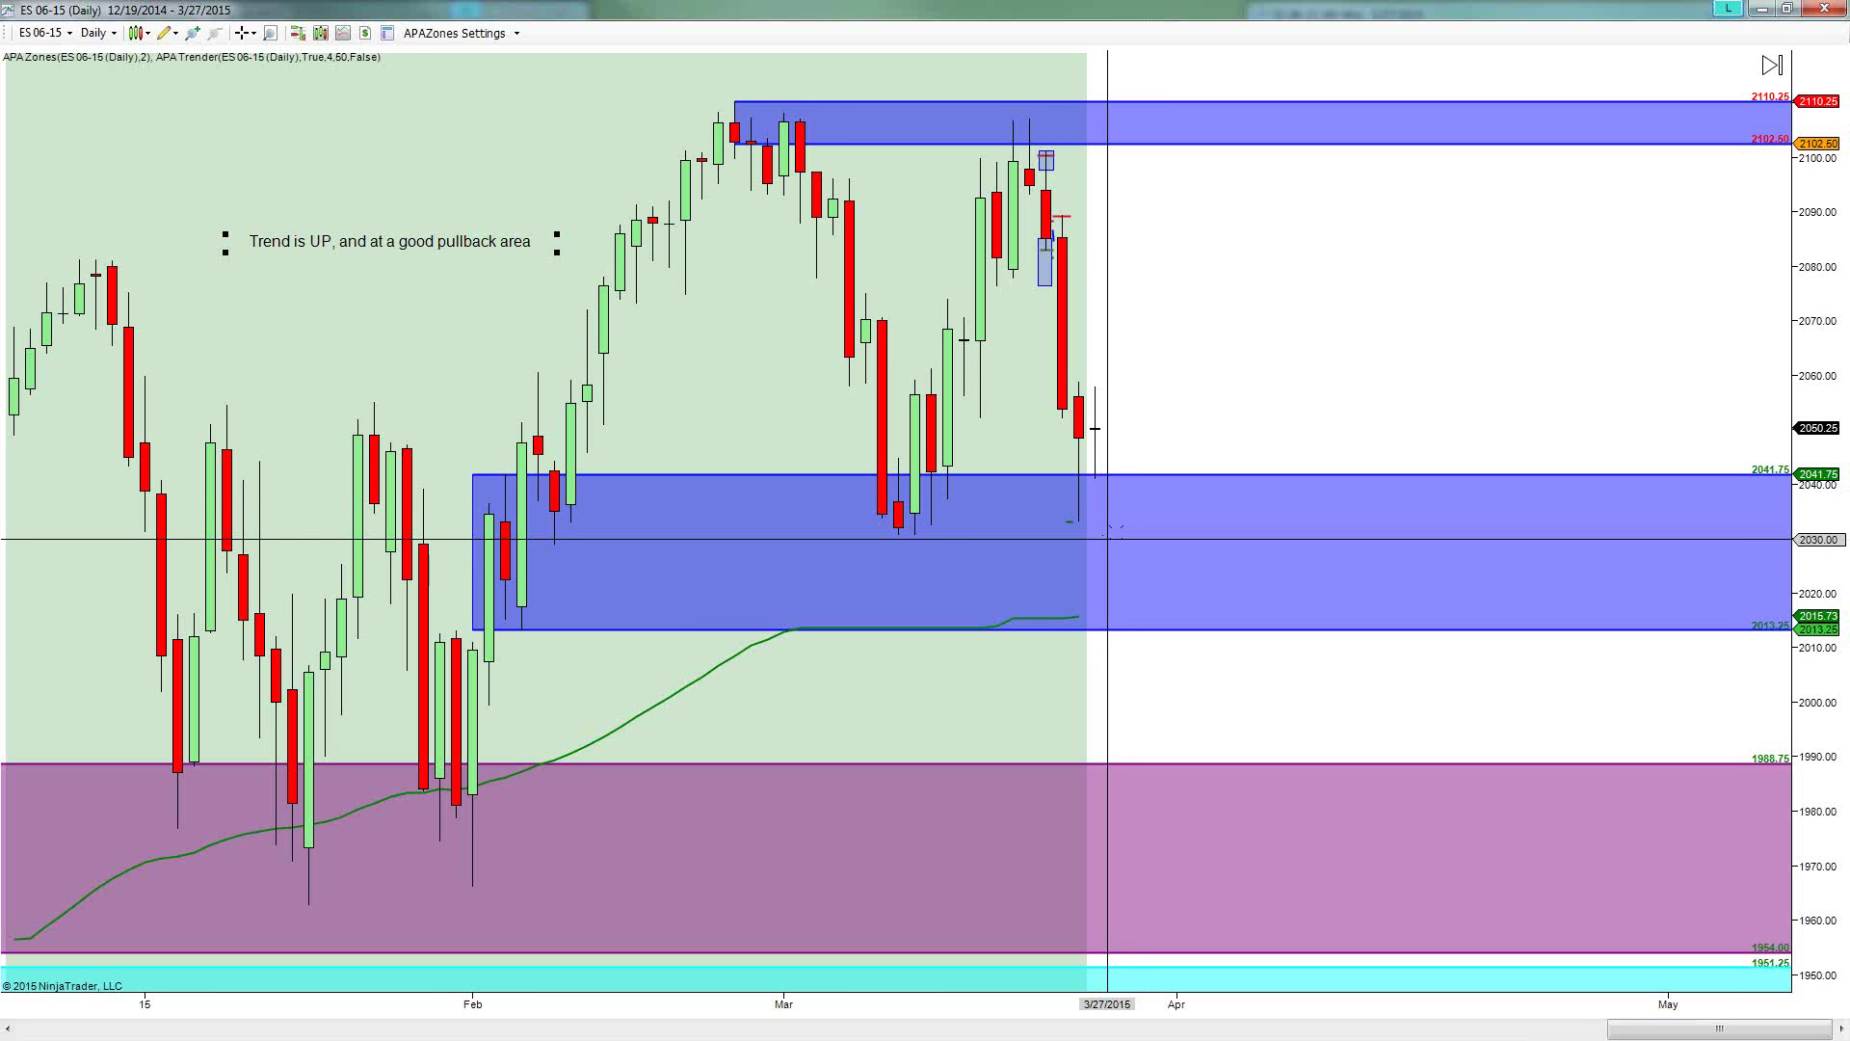
Draw rectangles over the 2102–2110 and 2013–2041 zones, extending the top one into late April.
left_click(1093, 425)
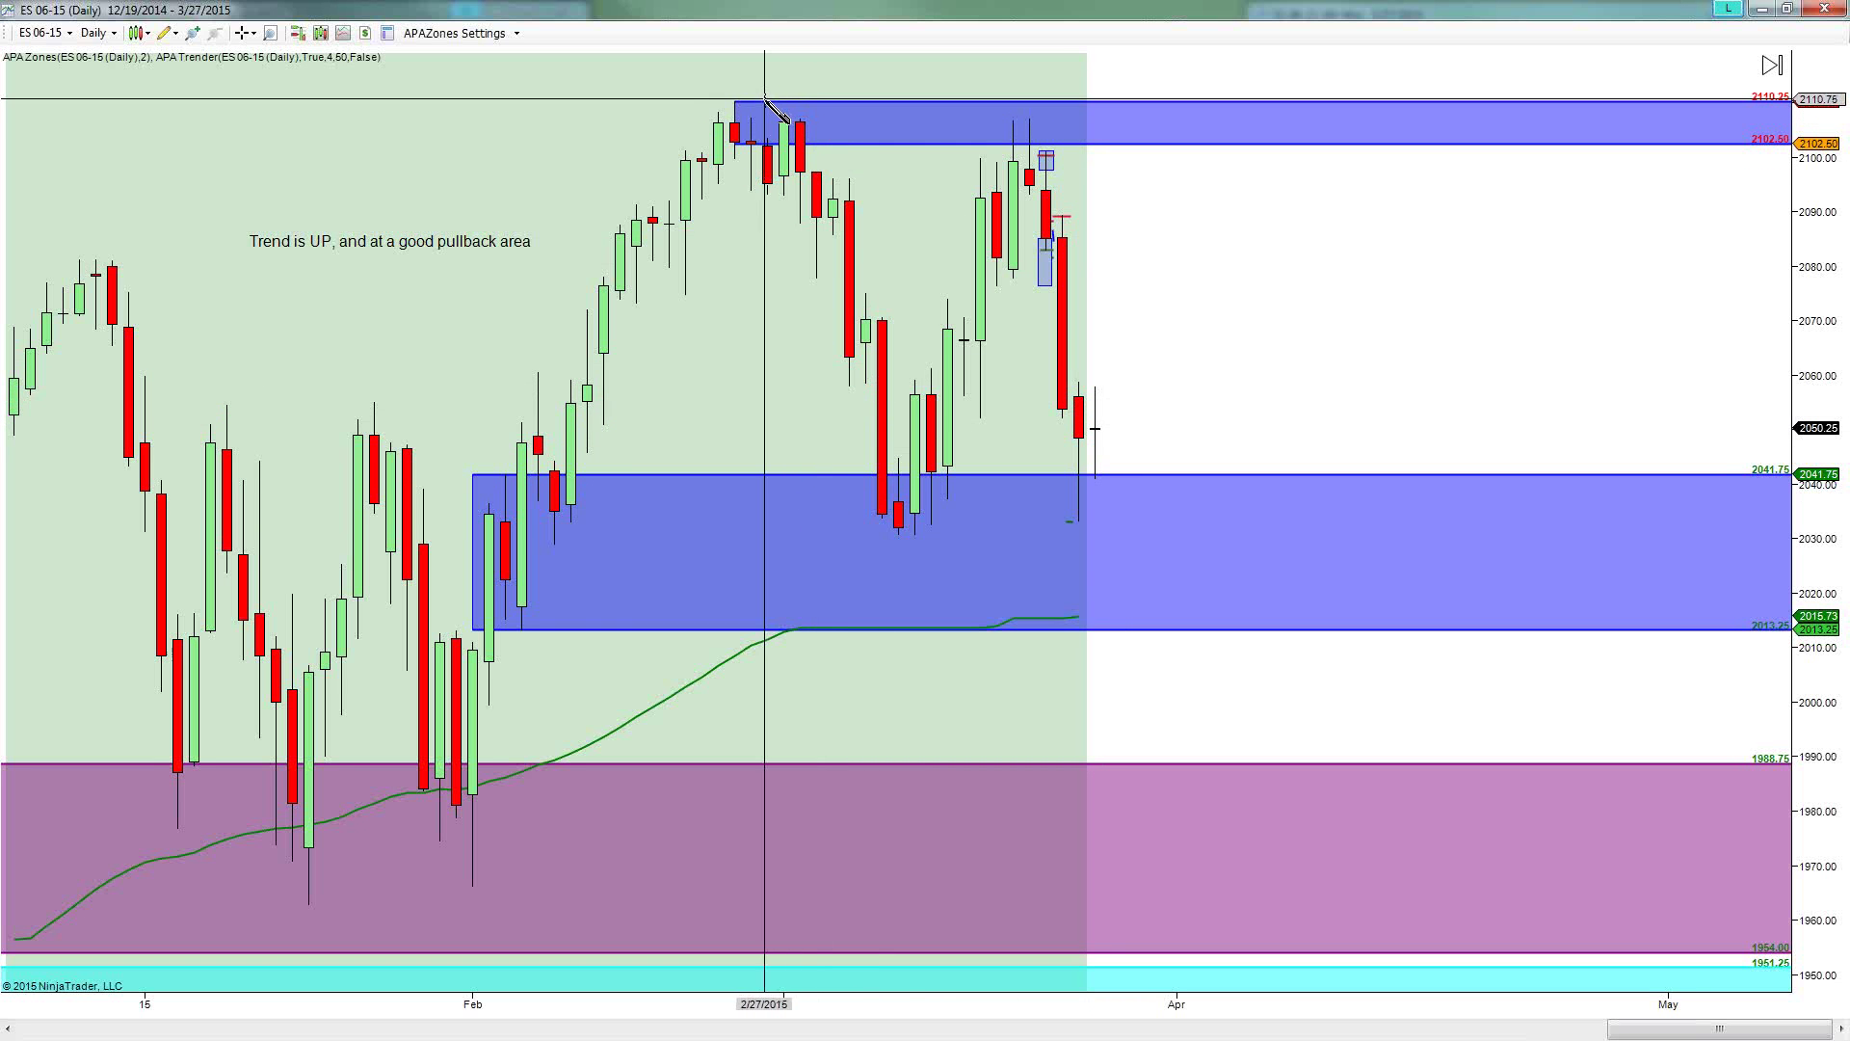
left_click_drag(750, 100, 1307, 144)
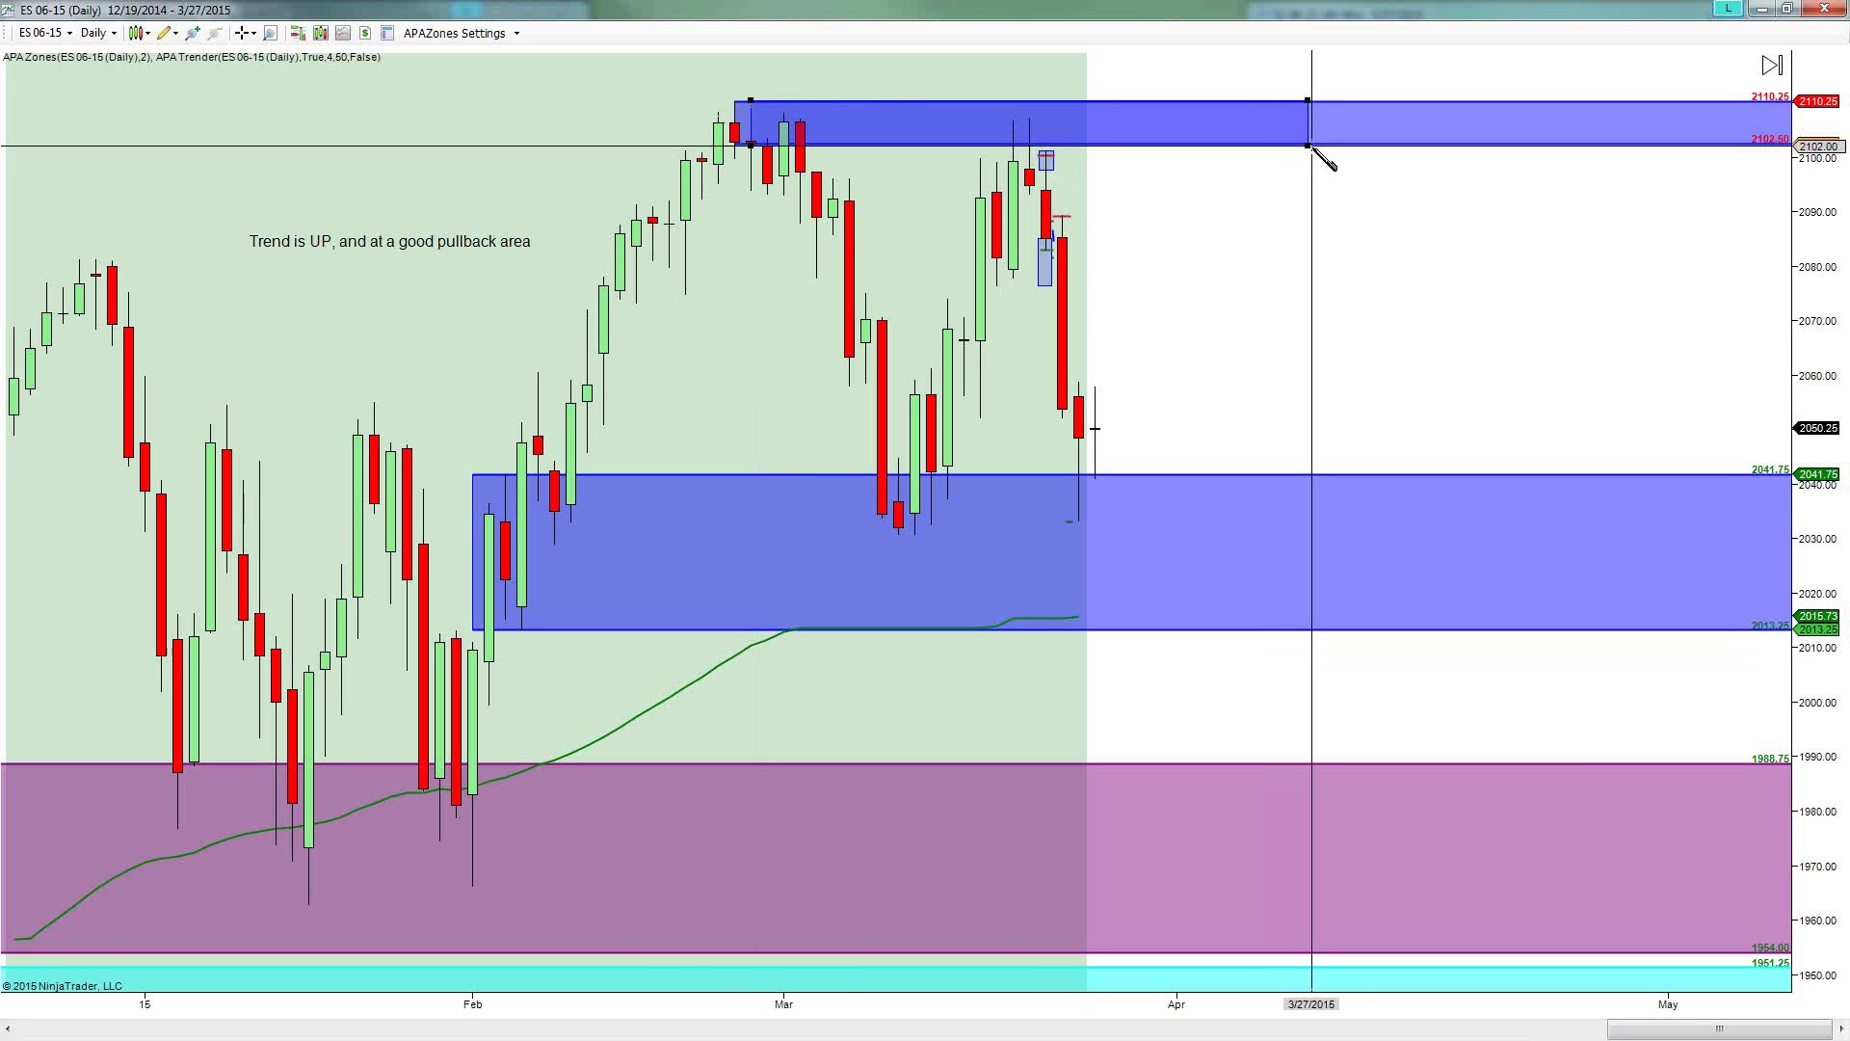
left_click_drag(669, 476, 1422, 629)
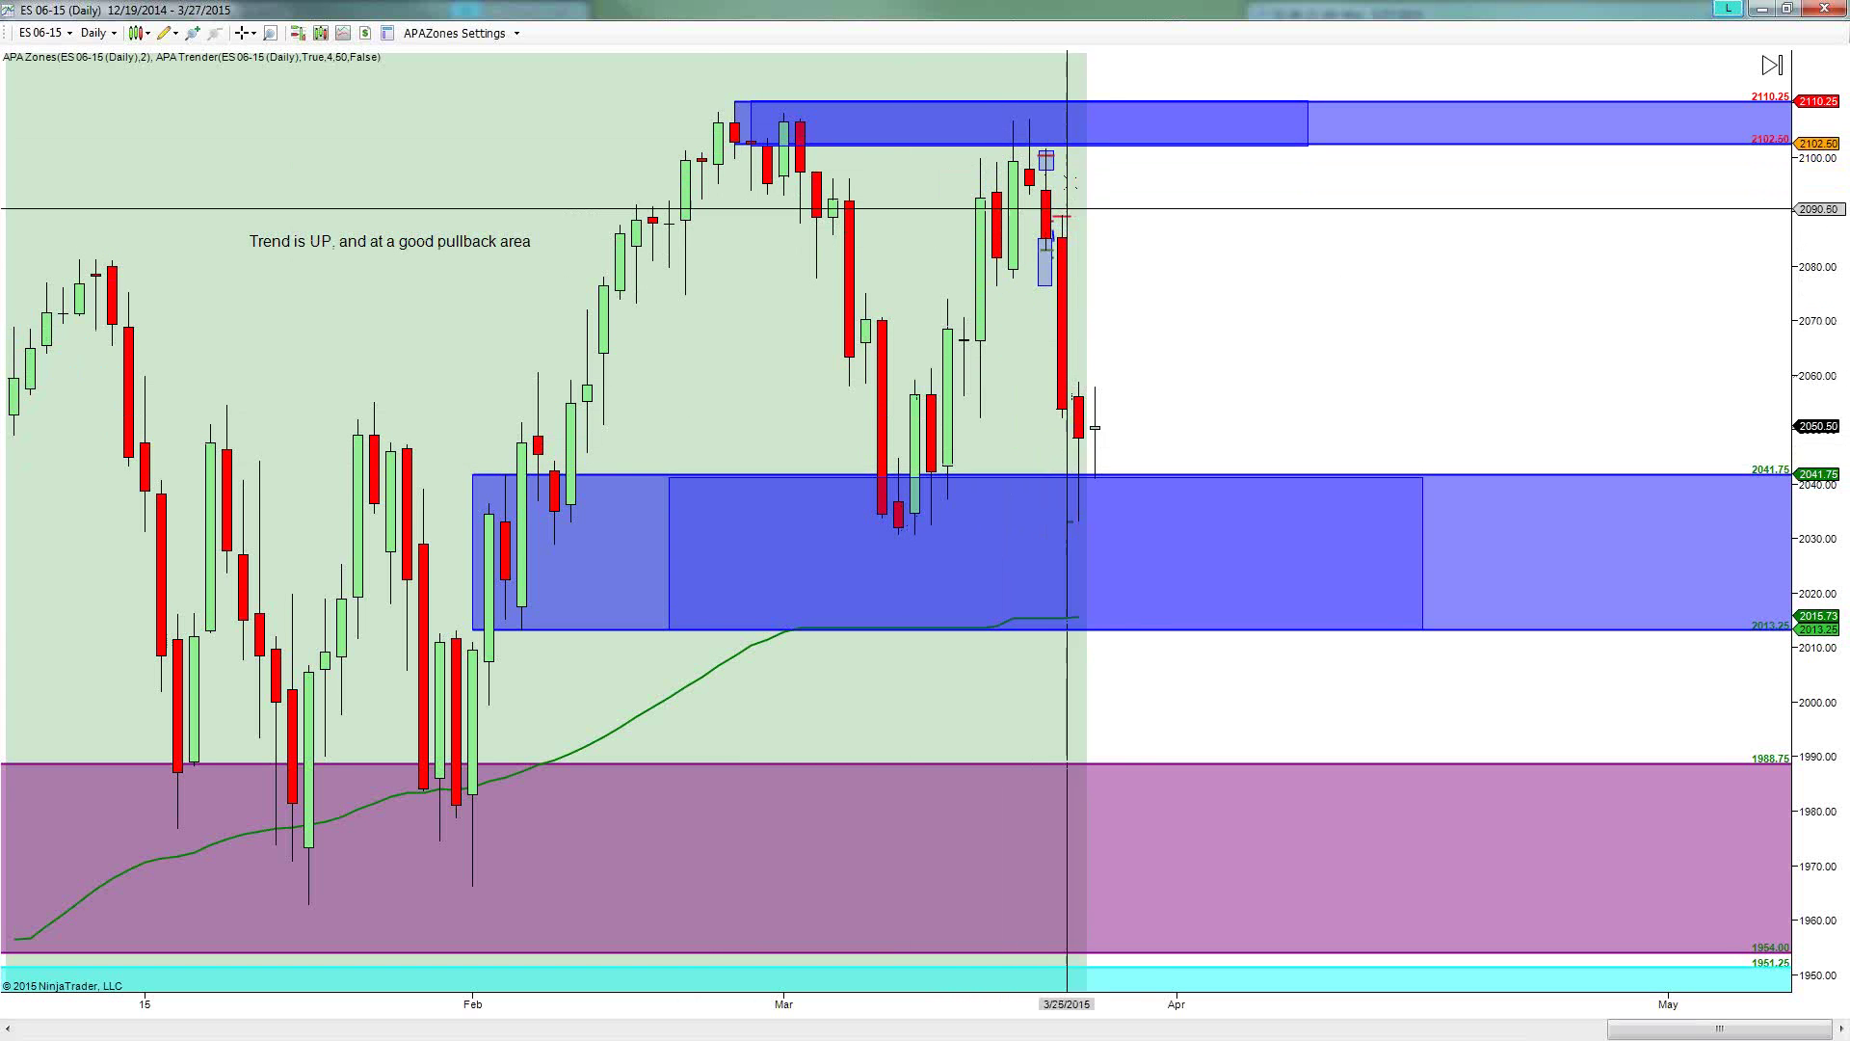
left_click_drag(1312, 116, 1423, 97)
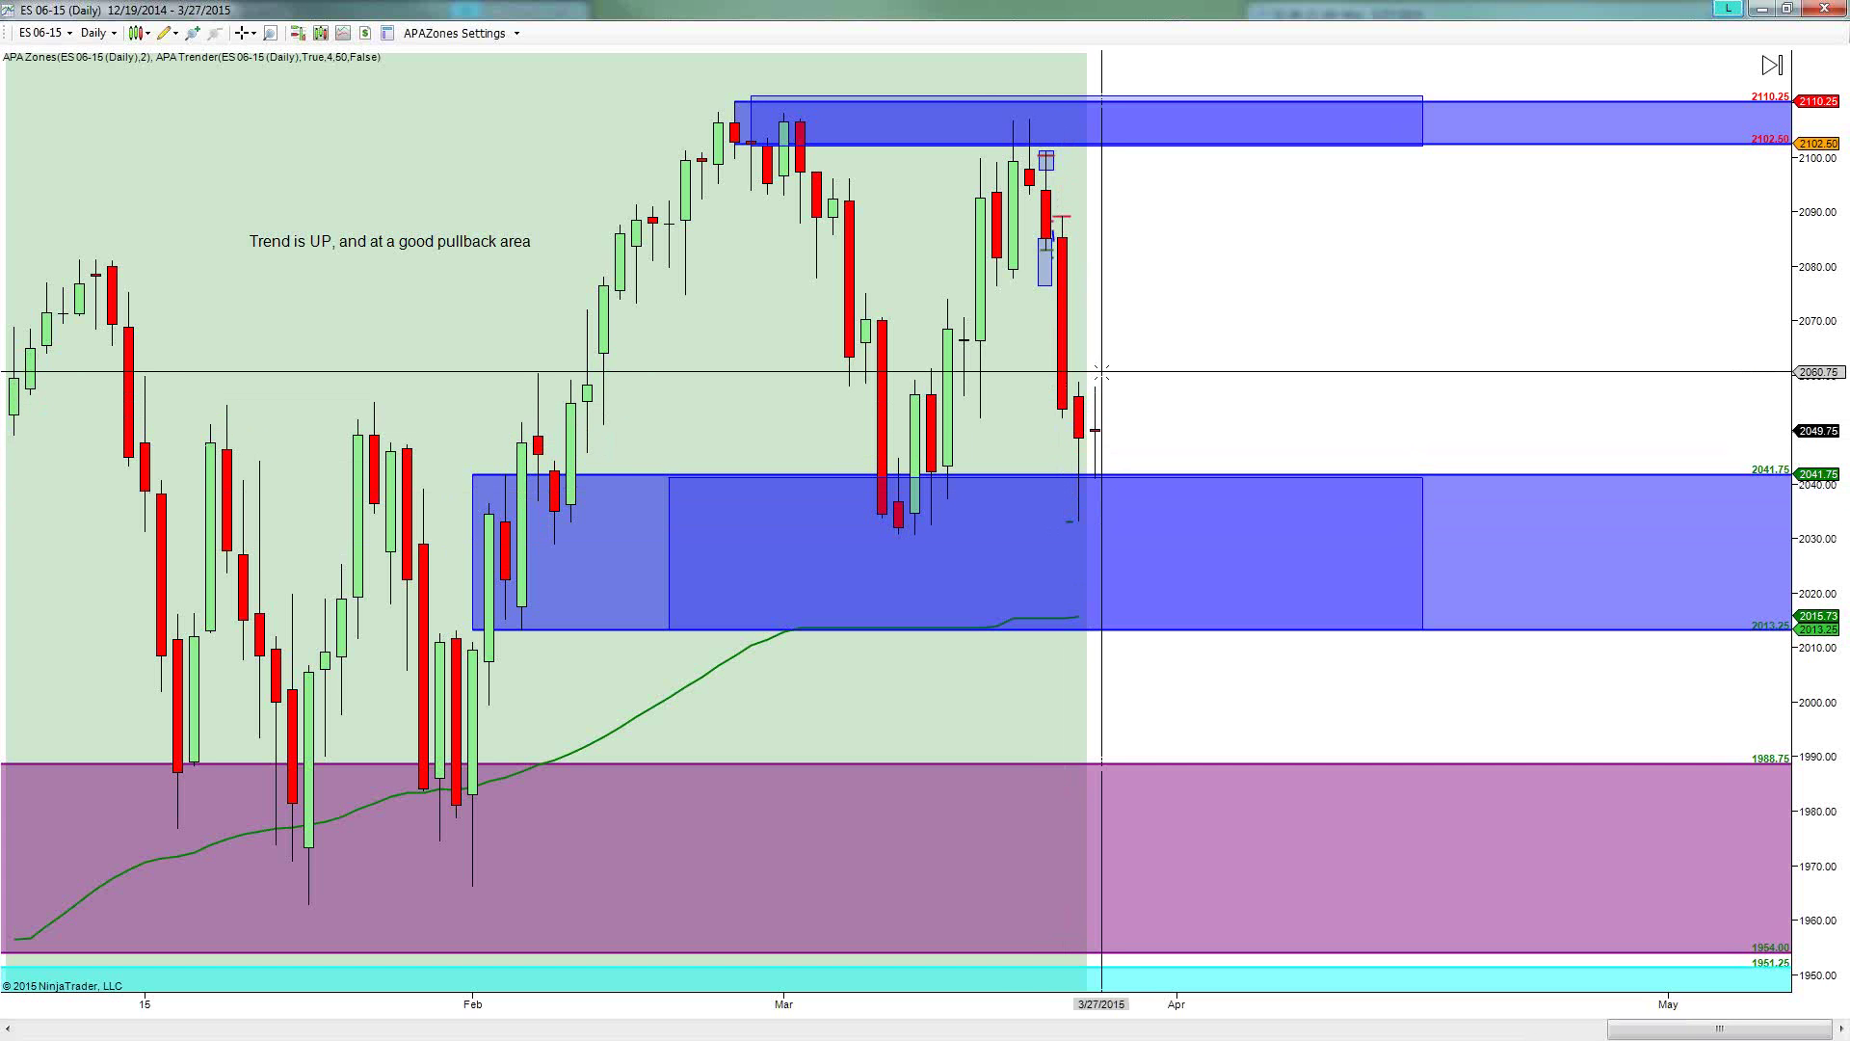
Draw a projected price path from the last daily bar up to about 2100, then down toward 2088.
left_click(1111, 415)
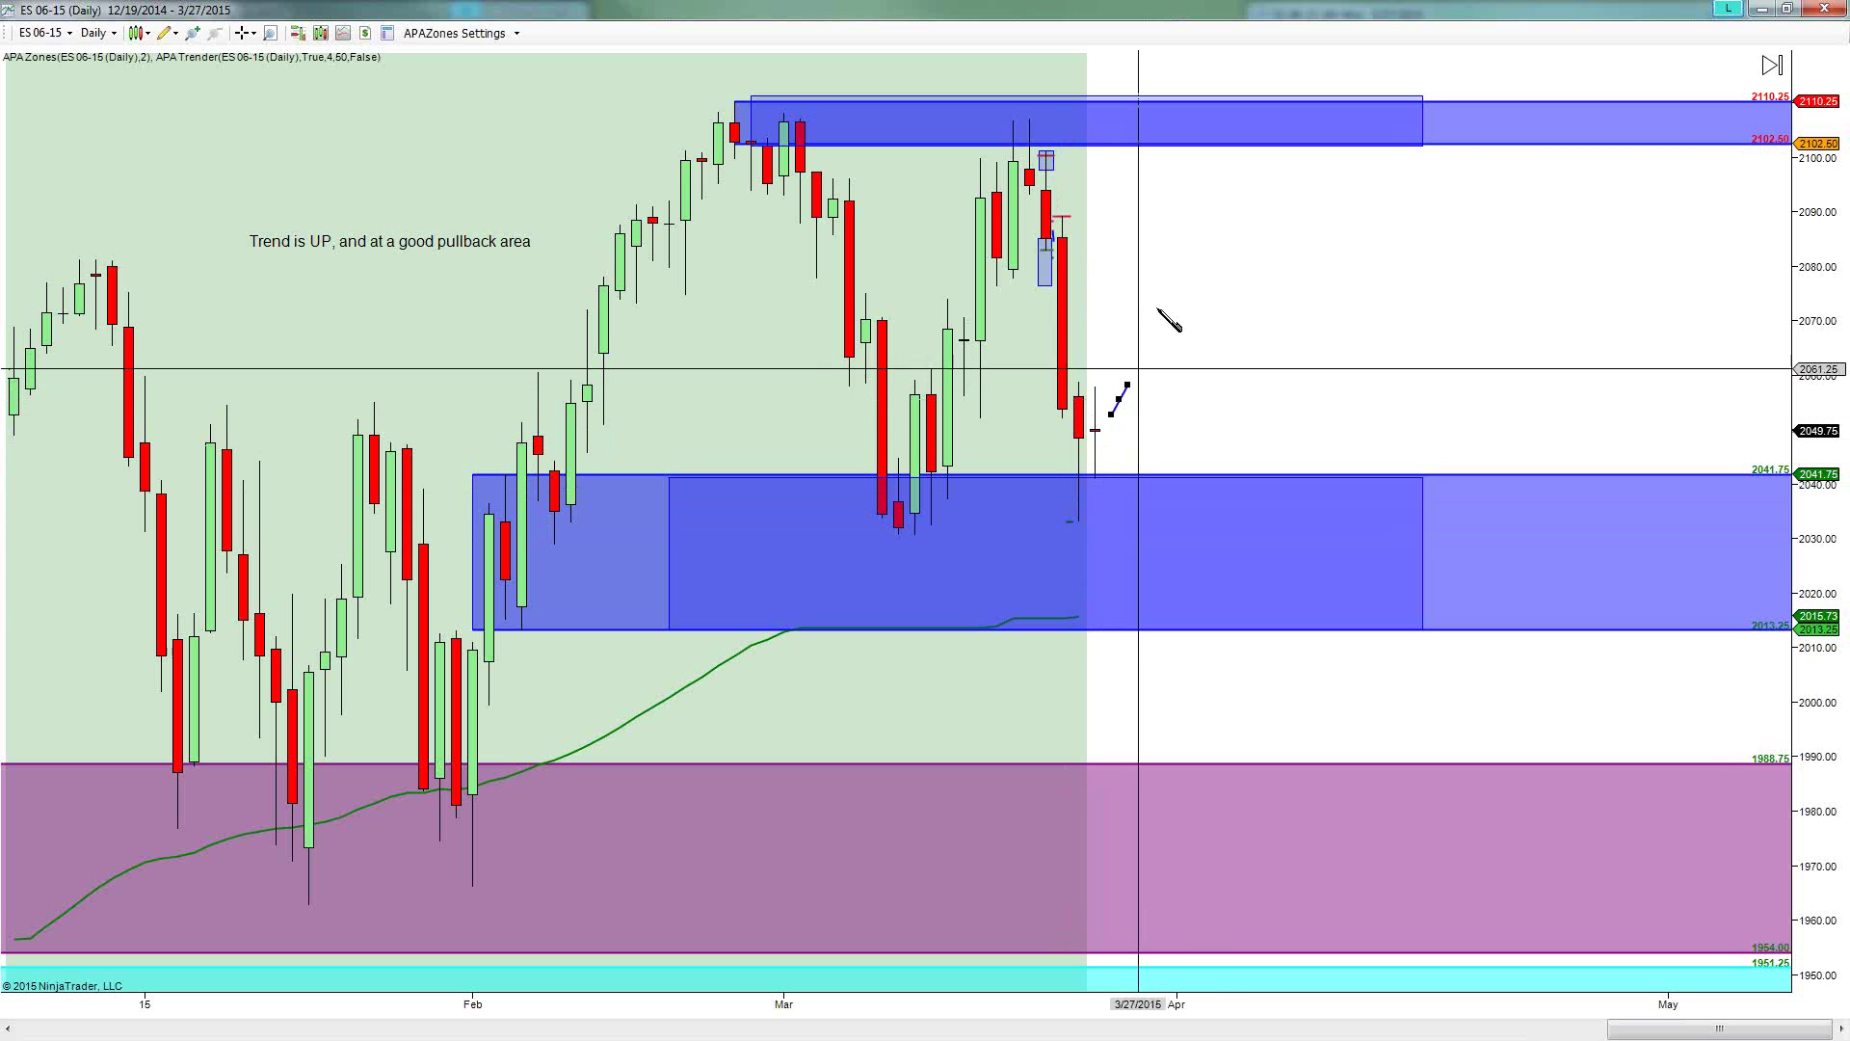
left_click(1209, 175)
left_click_drag(1210, 176, 1212, 162)
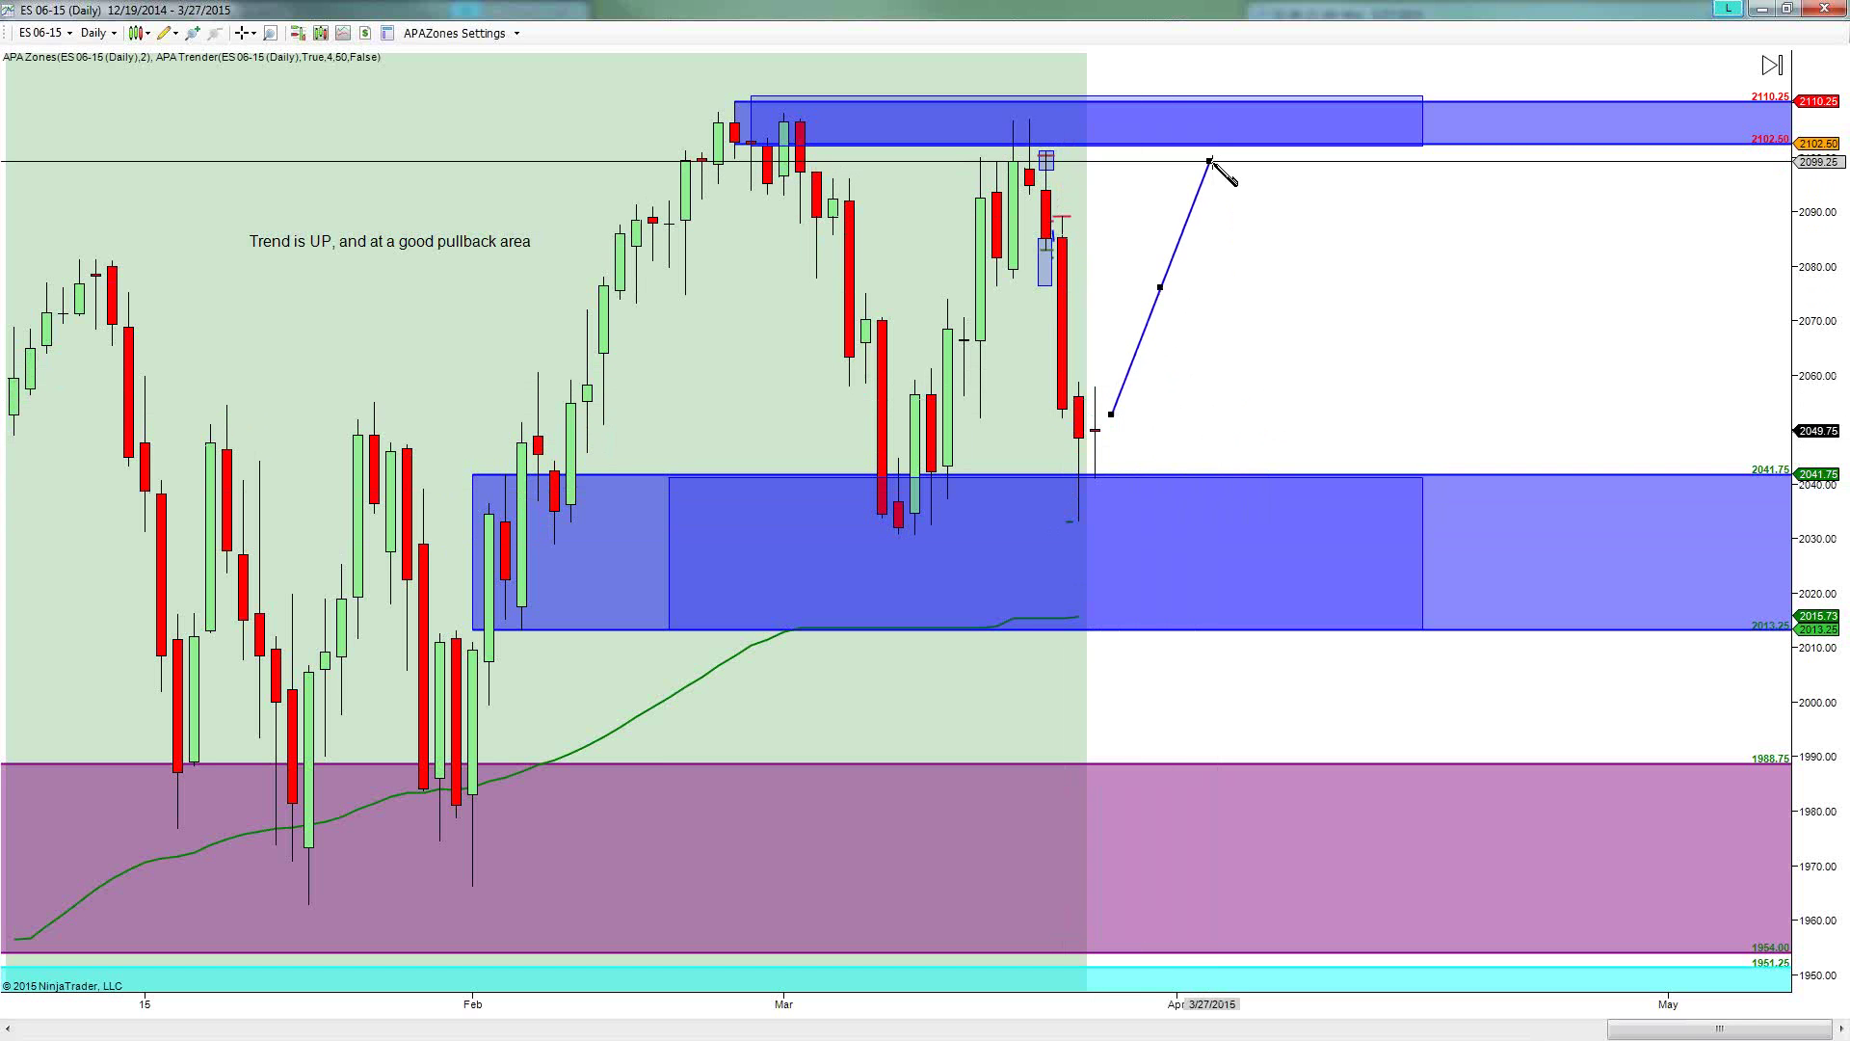
left_click(1210, 162)
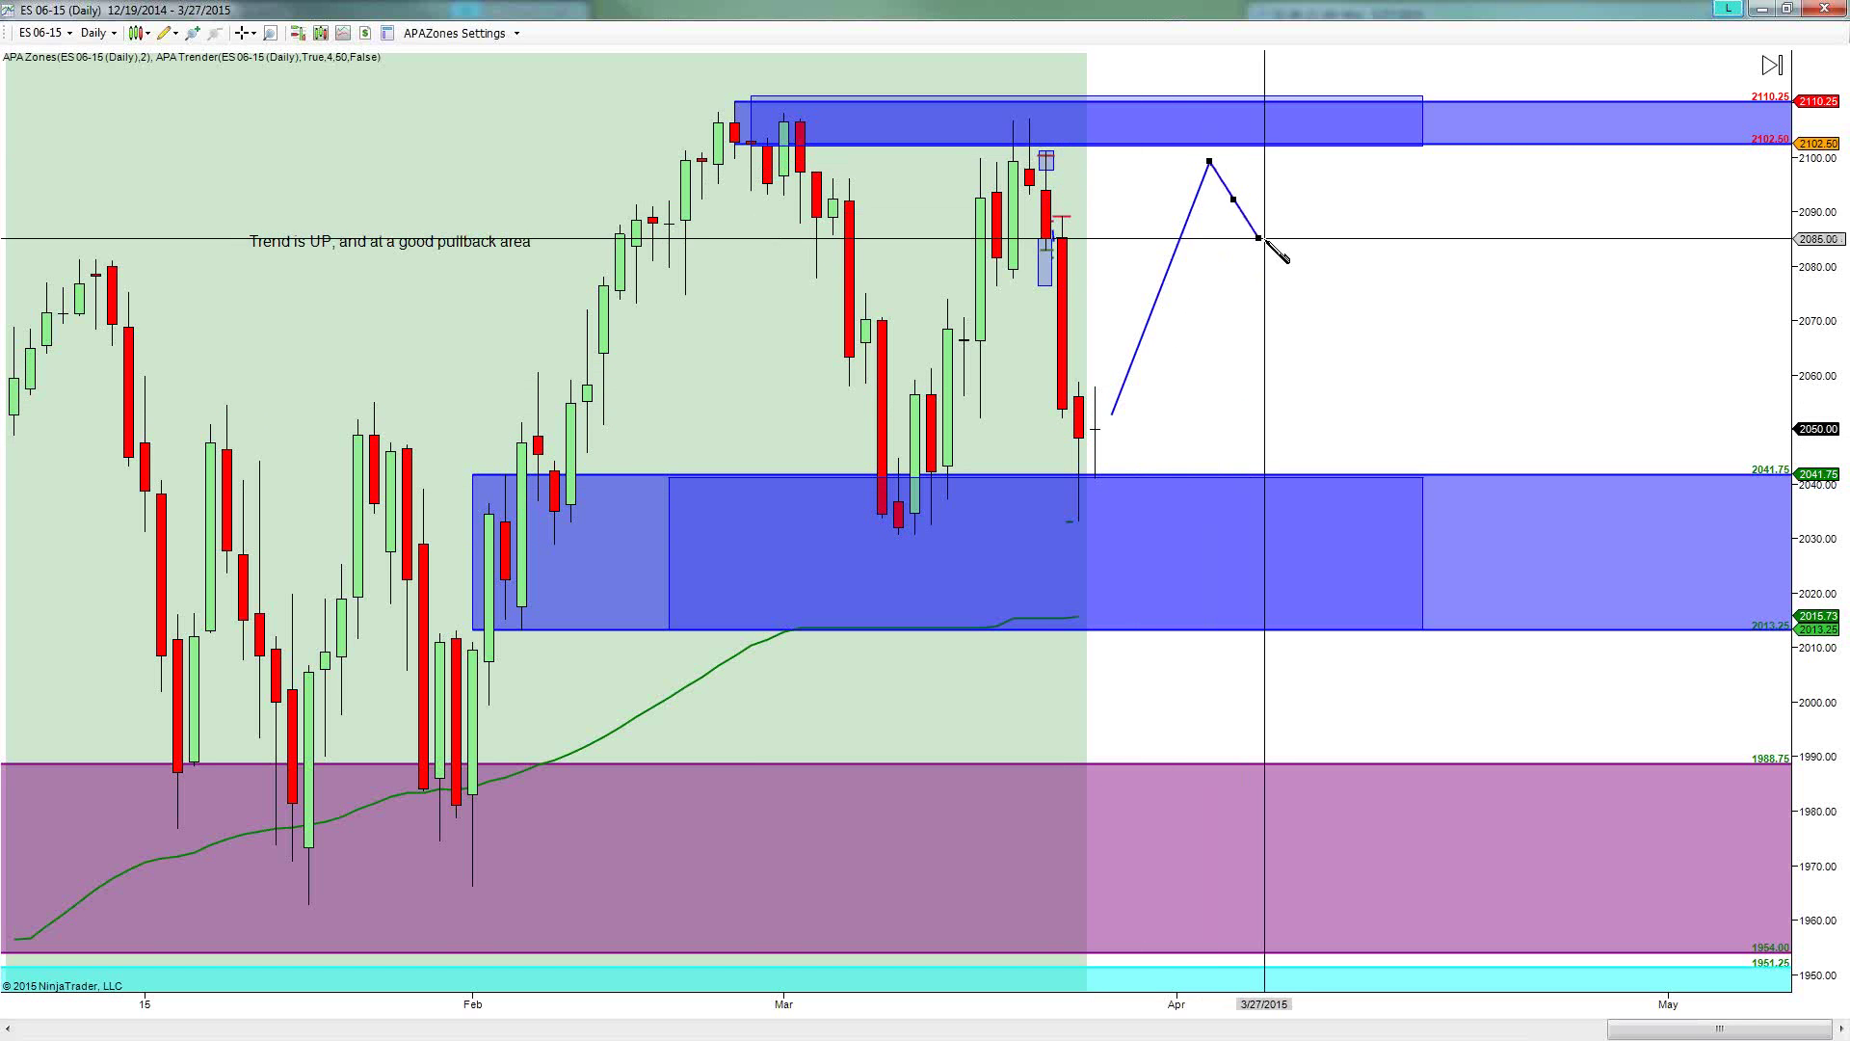